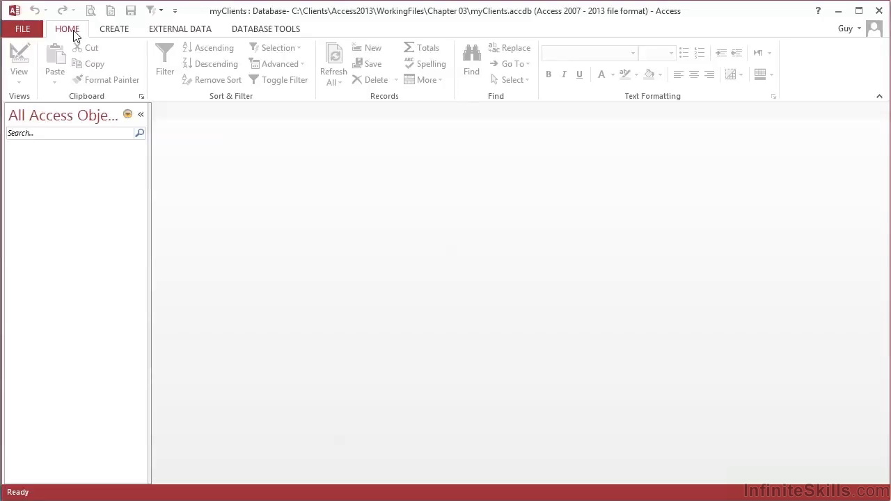
In the Word plan, put the cursor on the empty line after ClientDateAdded in the tblClients box
key(alt+Tab)
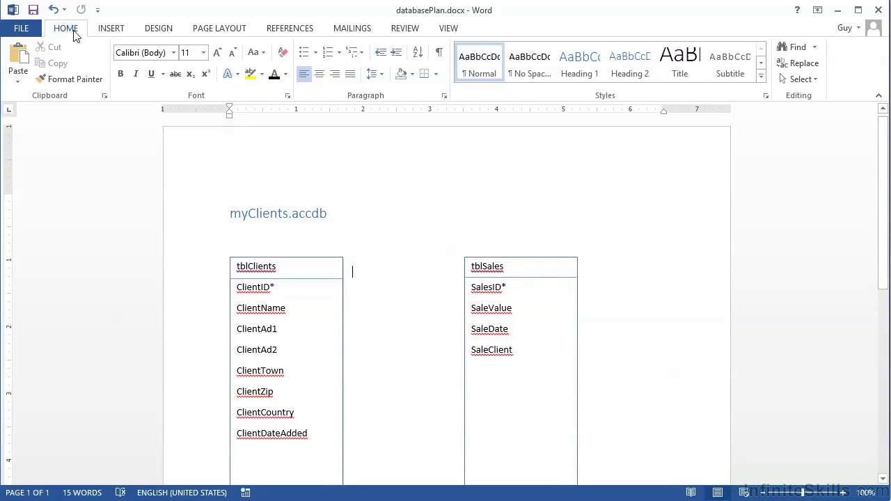
scroll(319, 287, down, 1)
scroll(319, 288, down, 1)
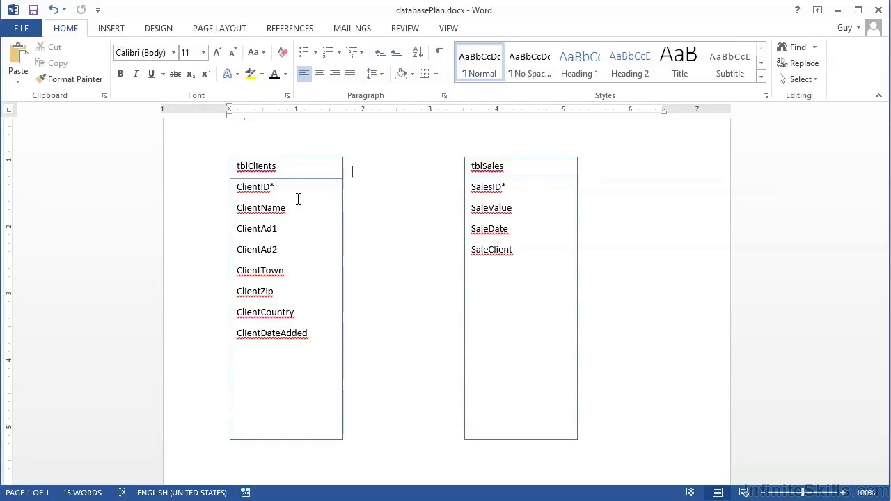
click(288, 171)
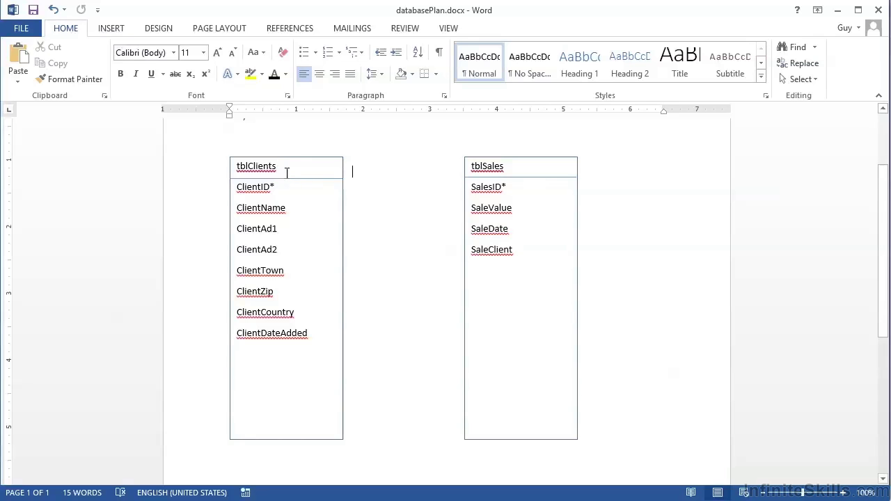
click(300, 190)
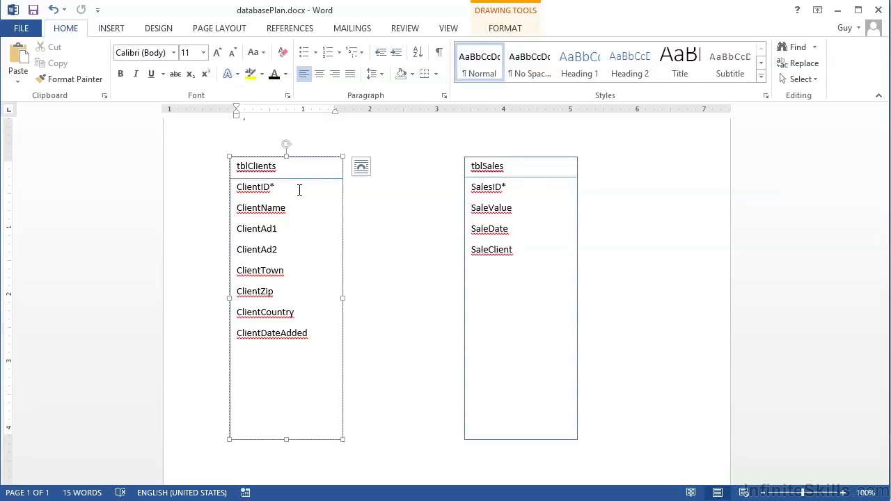
key(Down)
key(Down)
Enter ClientActive, ClientFlag and ClientNotes on separate lines in the tblClients list
text(Client)
text(Active)
key(Return)
text(Client)
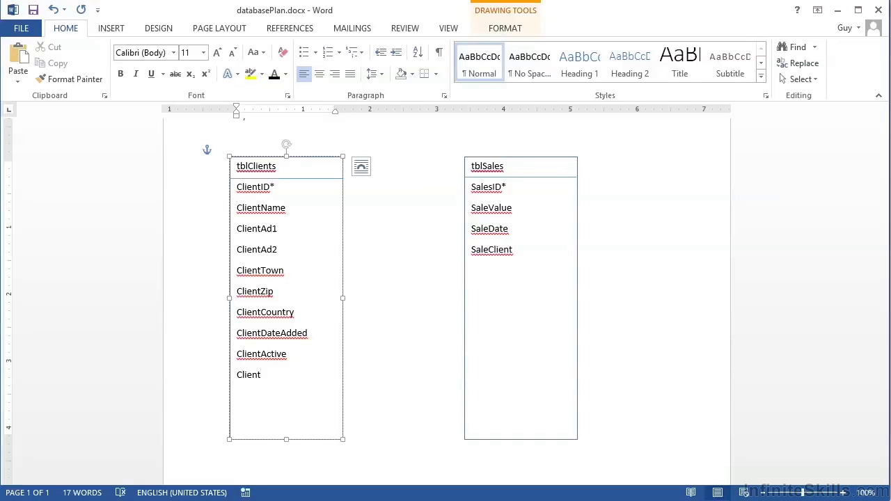
text(Flag)
key(Return)
text(Client)
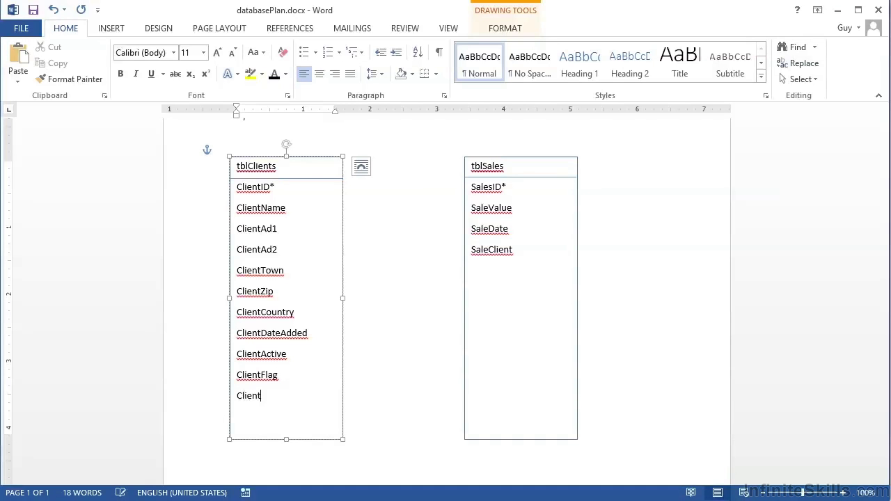
text(Notes)
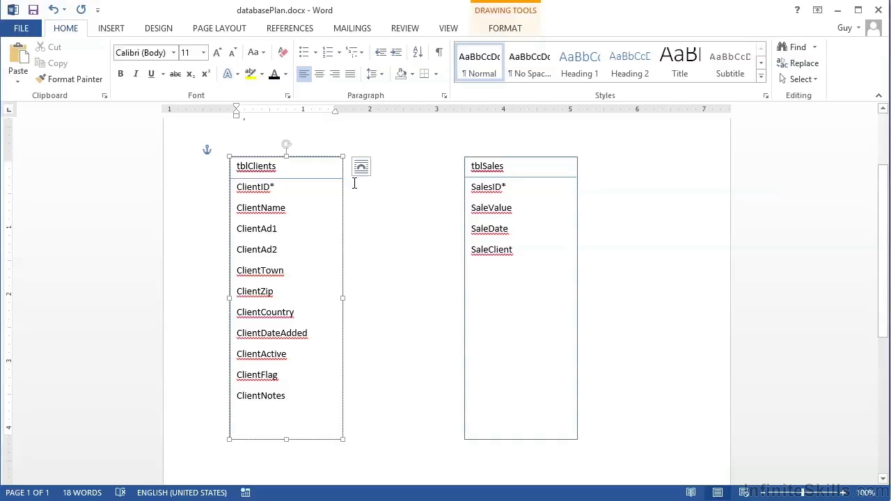
Add SaleFlag, SaleNotes and SaleRep as new lines below SaleClient in the tblSales list
click(531, 250)
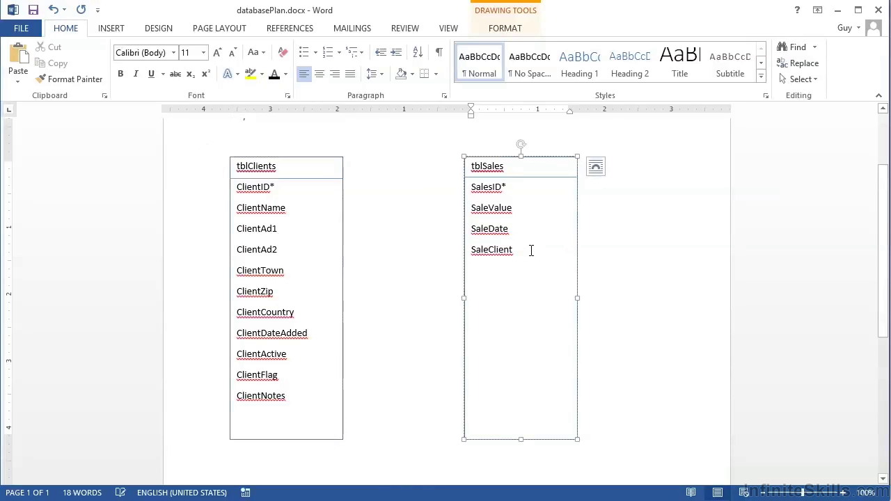
key(Return)
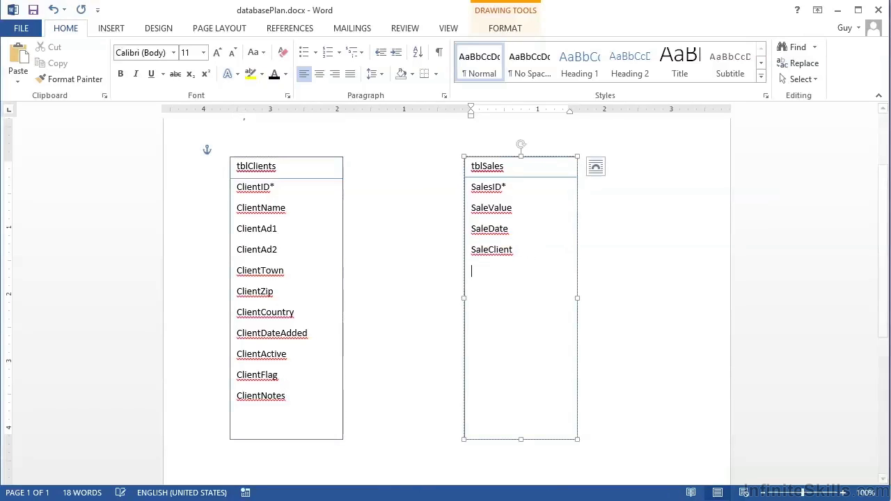
text(Sale)
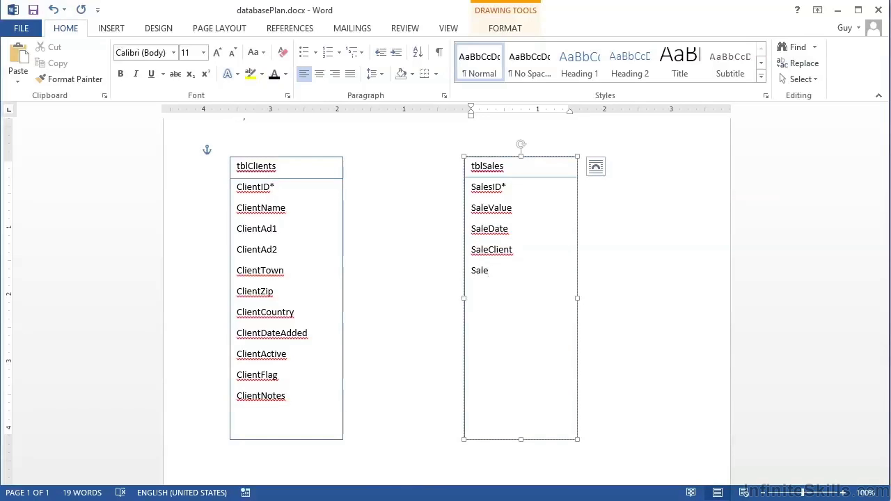
text(Flag)
key(Return)
text(SaleNotes)
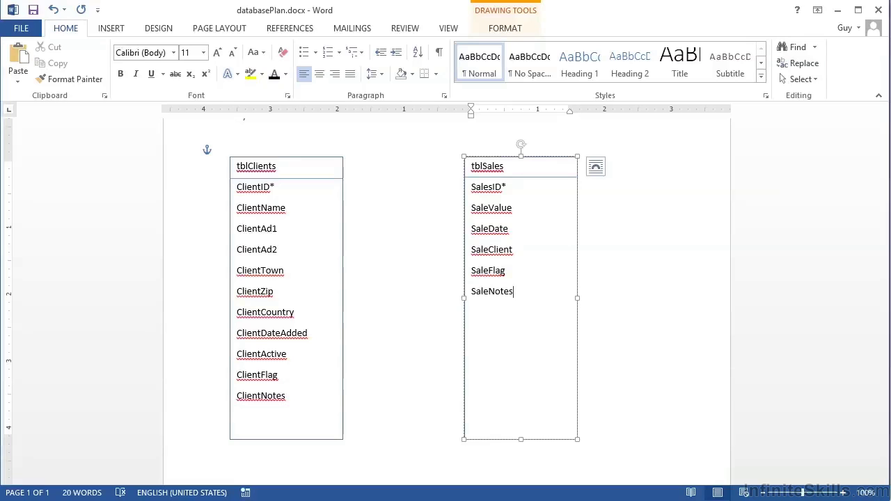
key(Return)
key(Return)
key(Up)
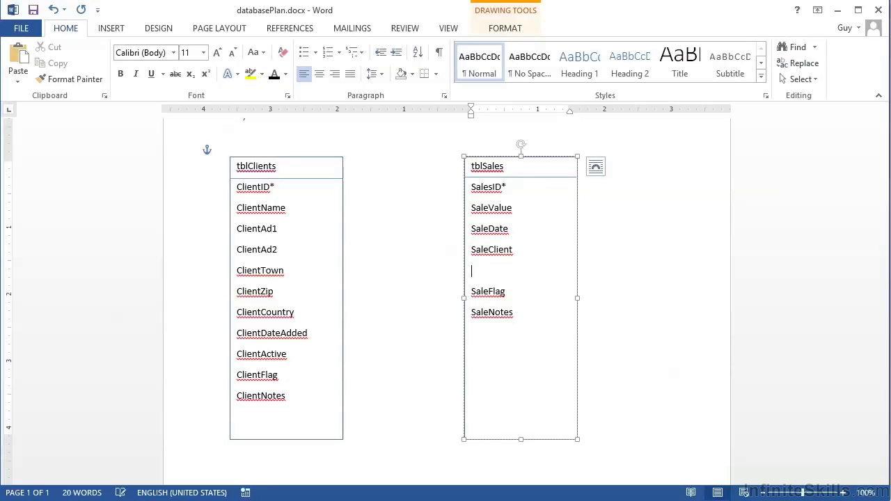
text(SaleRep)
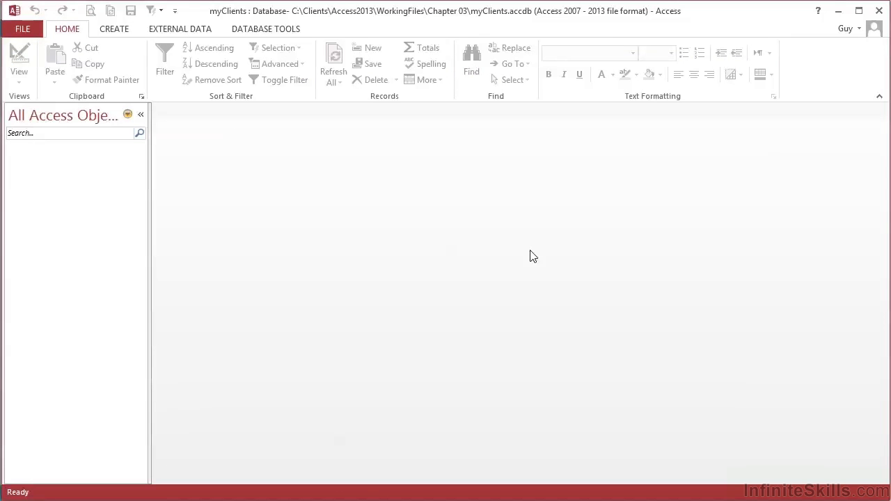
Create a new table design whose ClientID field is an AutoNumber primary key
click(124, 35)
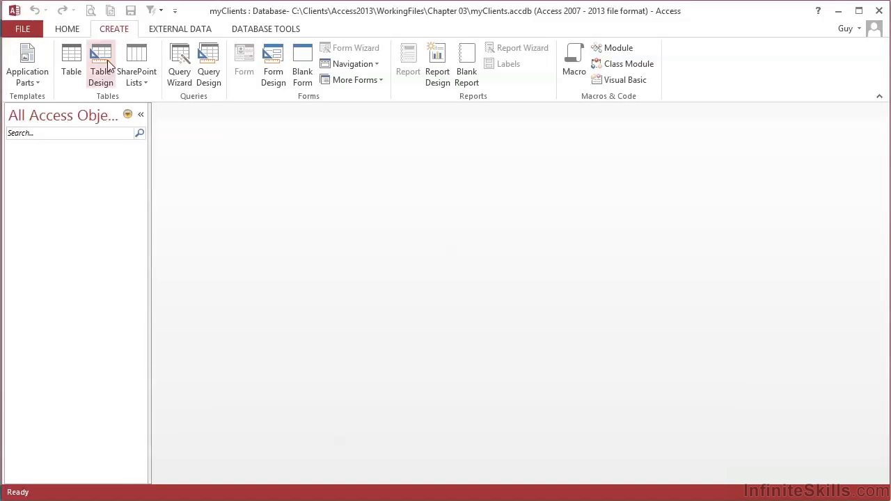
click(108, 60)
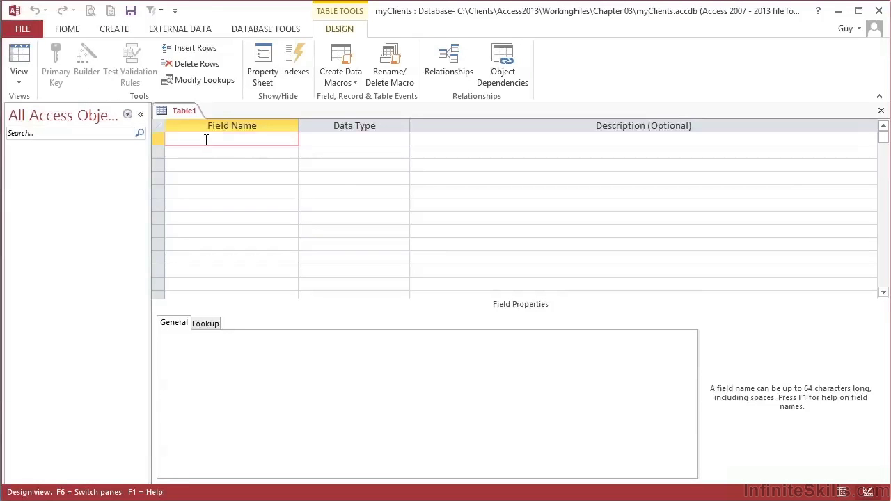
key(alt+Tab)
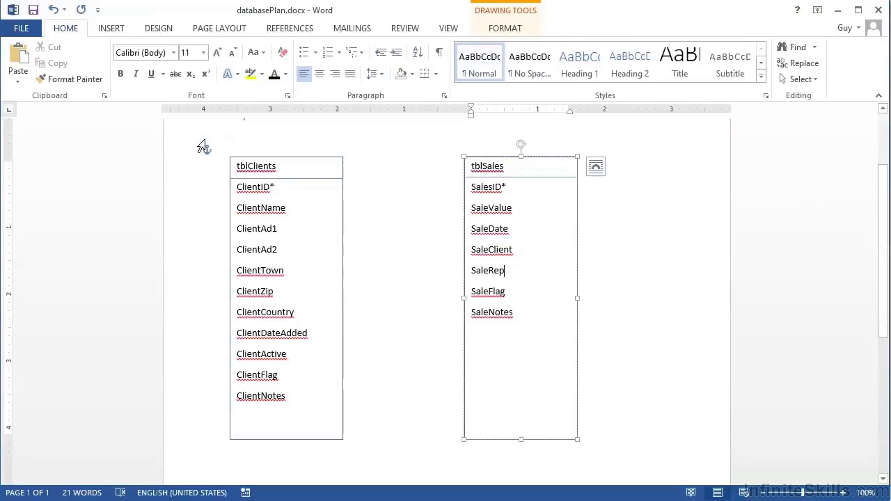
key(alt+Tab)
text(Client)
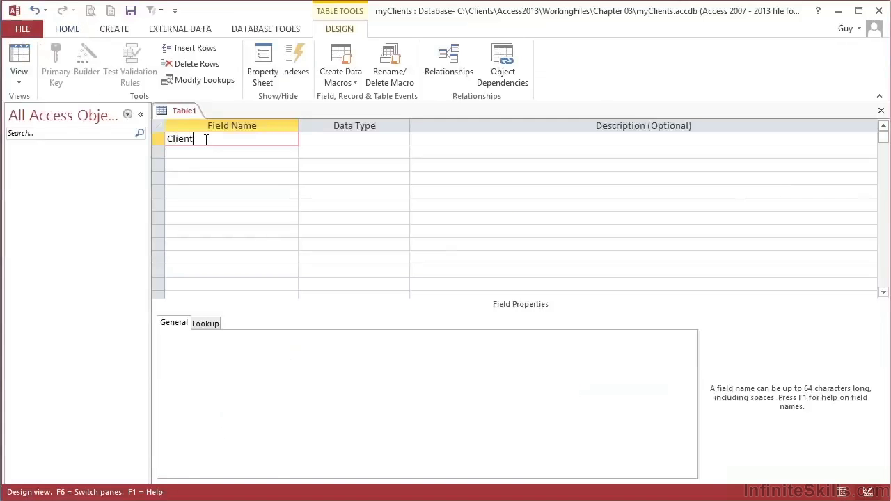
text(ID)
key(Tab)
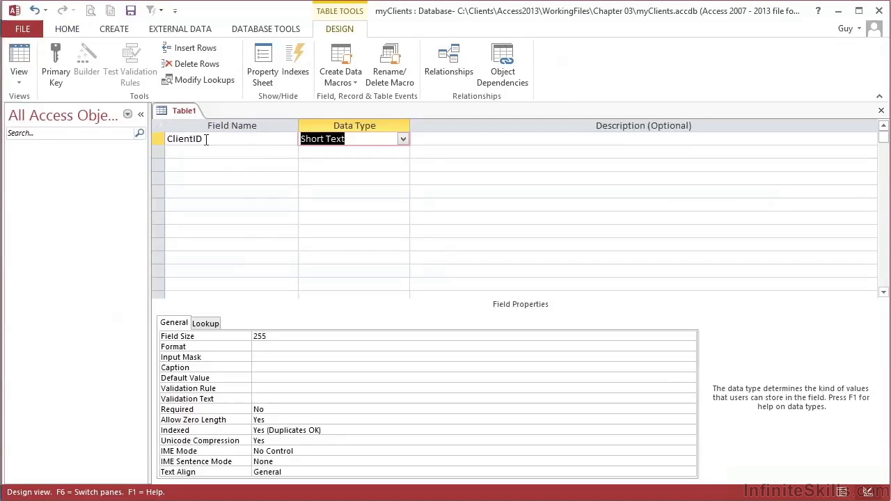
click(403, 139)
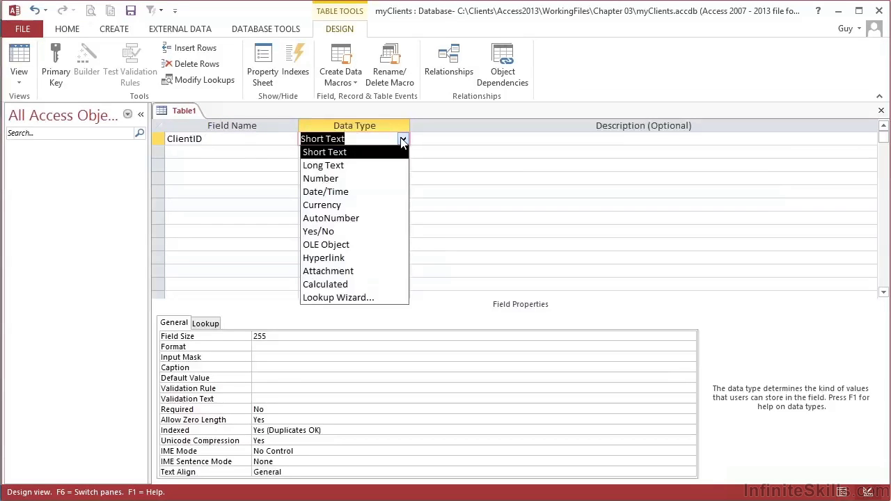
click(351, 218)
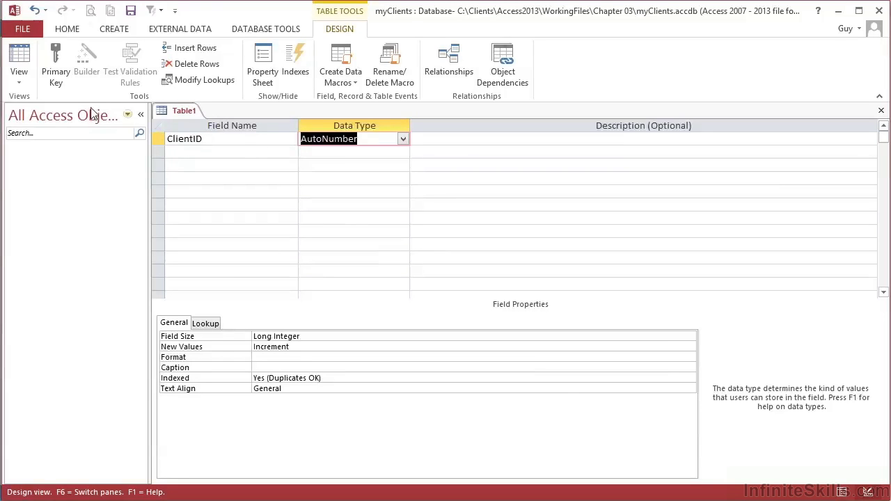
click(59, 73)
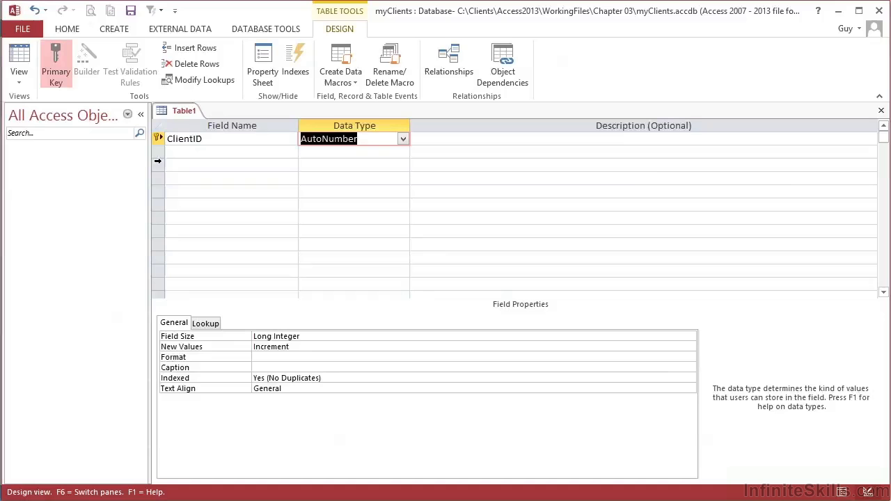
Add ClientName, ClientAd1 and ClientAd2 as Short Text fields
click(182, 151)
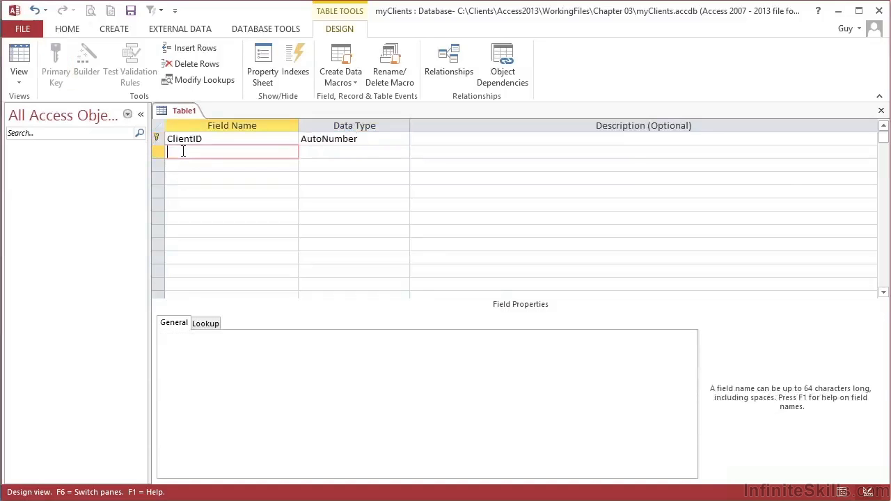
text(ClientName)
key(Tab)
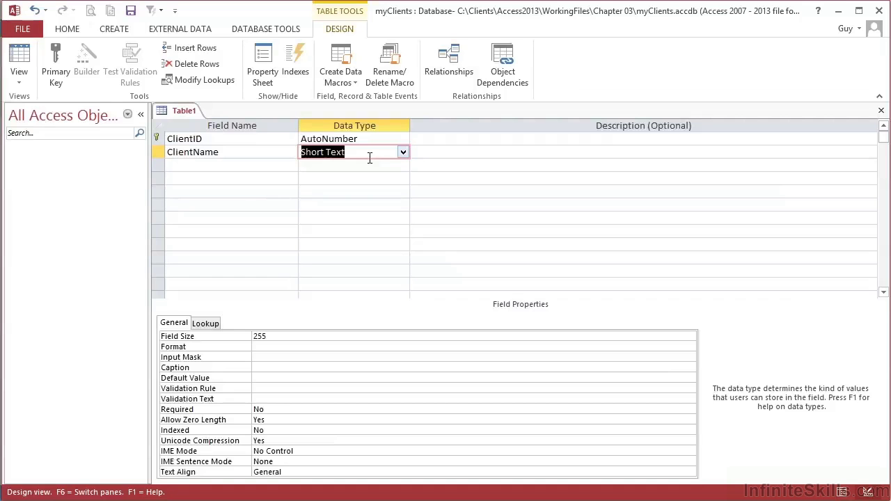
click(241, 163)
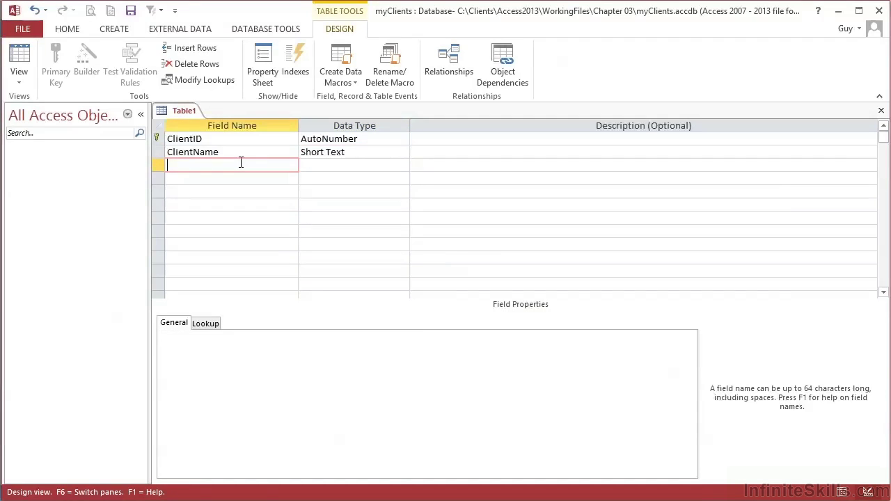
text(ClientAd1)
key(Tab)
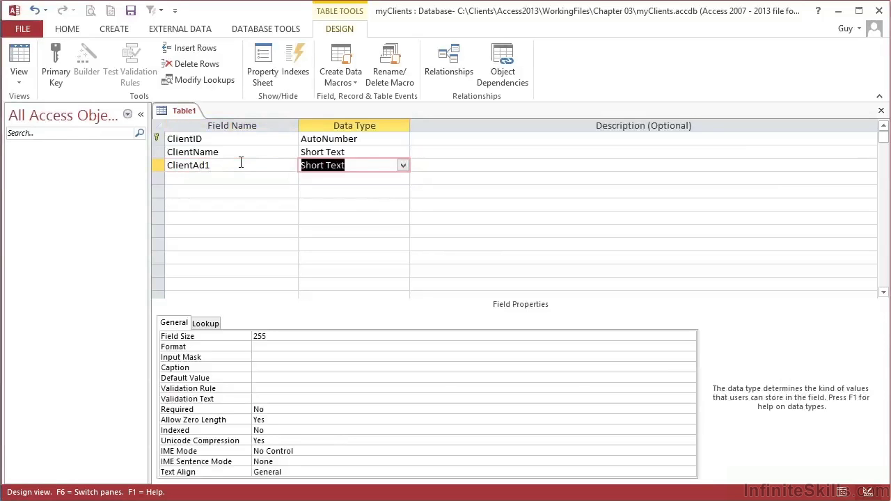
click(229, 180)
text(C)
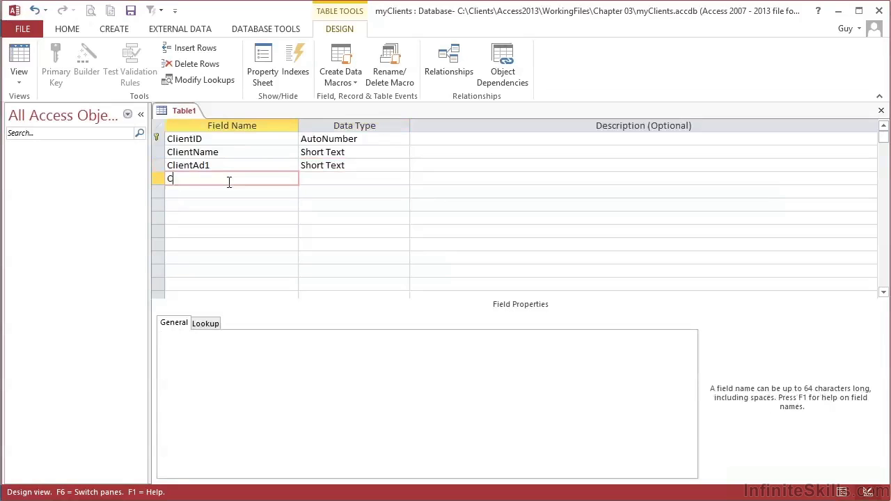
text(lientAd2)
key(Tab)
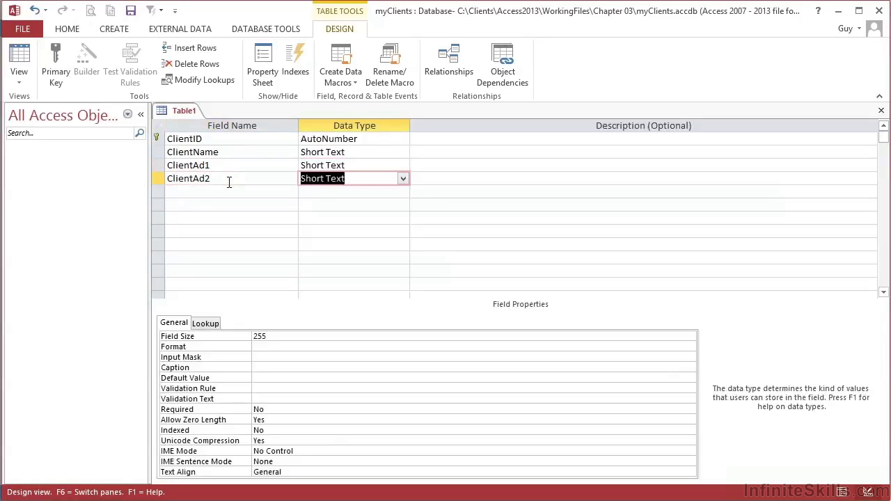
Add ClientTown, ClientZip and ClientCountry as Short Text fields
click(223, 191)
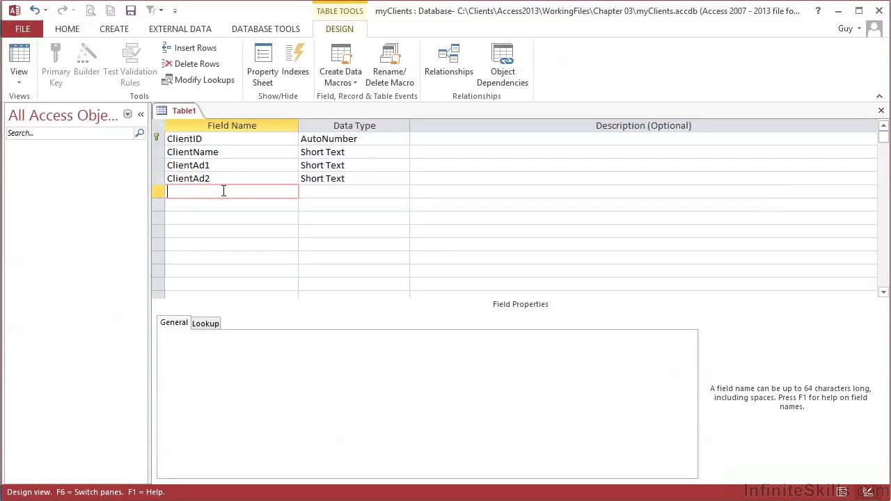
text(ClientTown)
key(Tab)
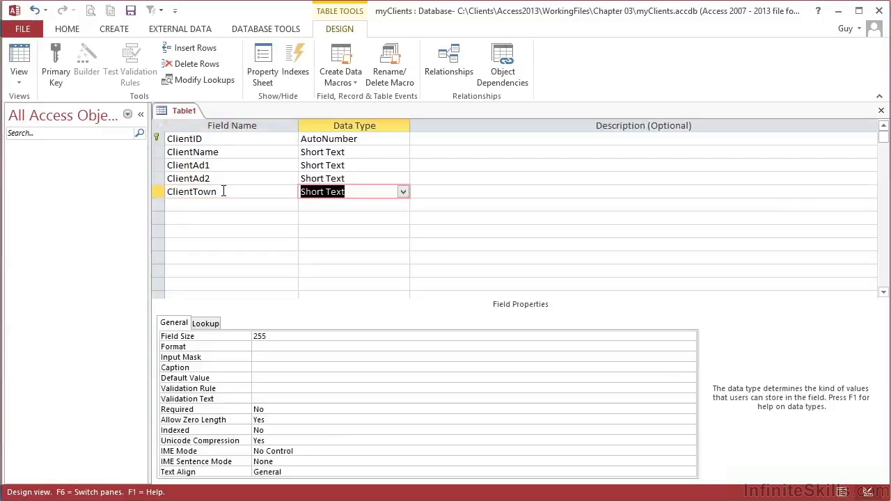
key(Tab)
key(Tab)
text(ClientZip)
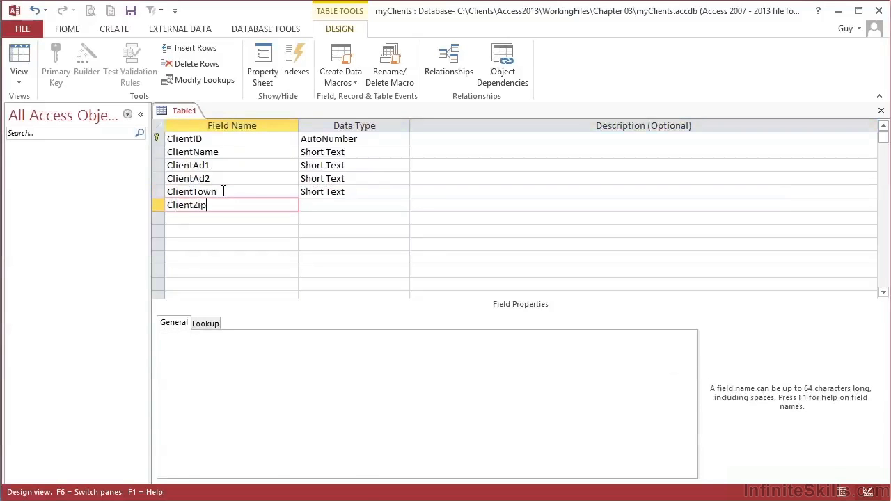
key(Tab)
key(Tab)
key(Tab)
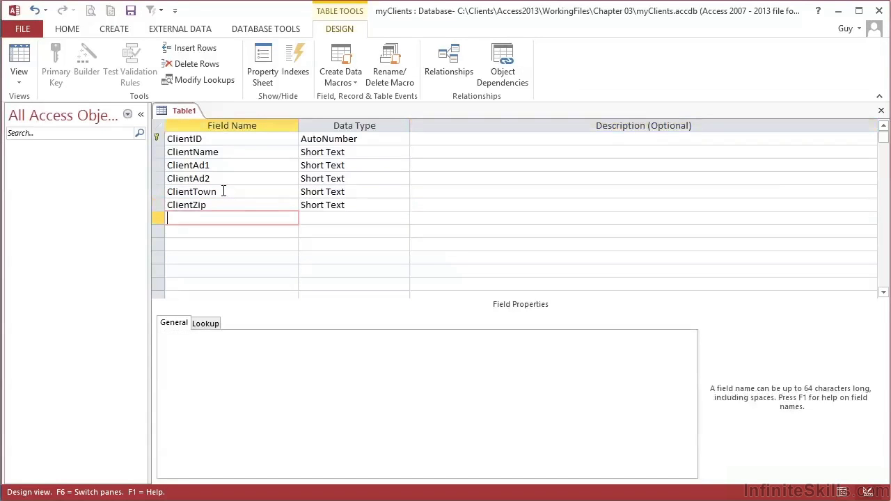
text(ClientCountry)
key(Tab)
key(Tab)
key(Tab)
Add ClientDateAdded as a Date/Time field
text(Cli)
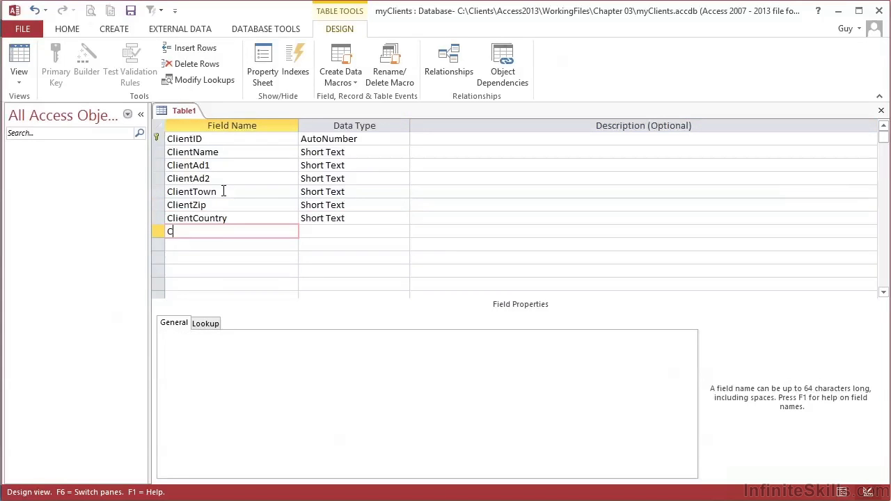
text(ent)
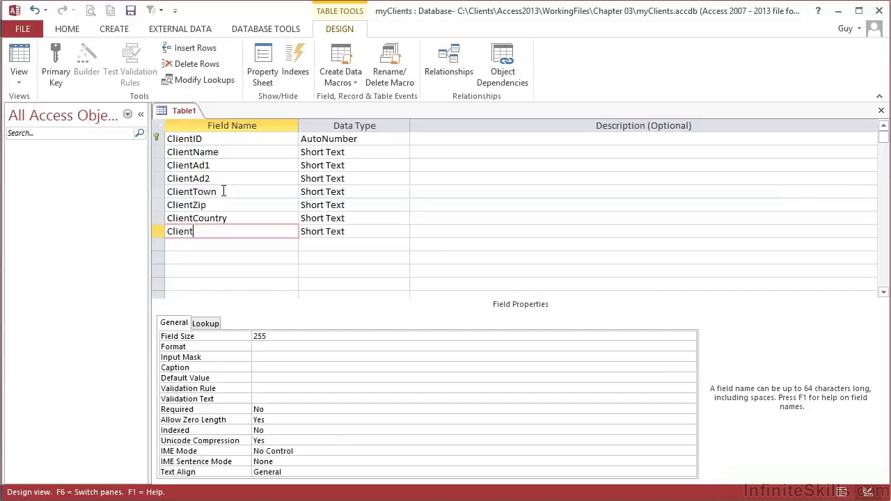
text(DateAdded)
key(Tab)
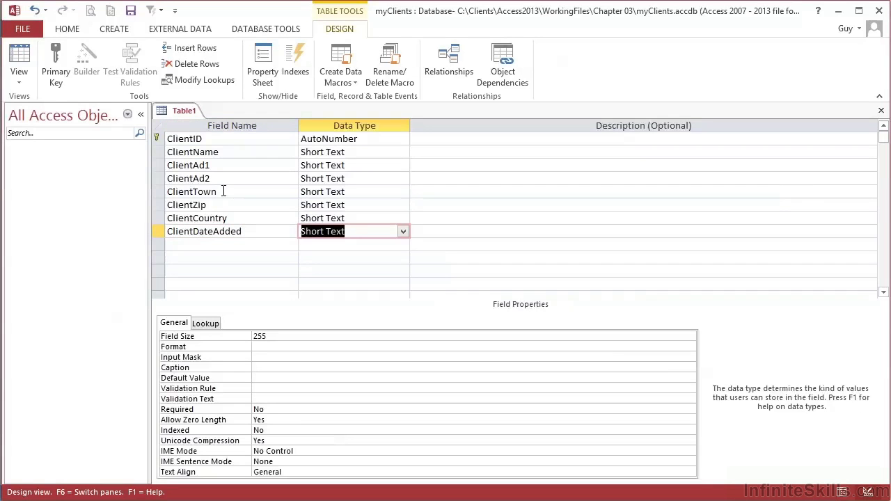
click(404, 234)
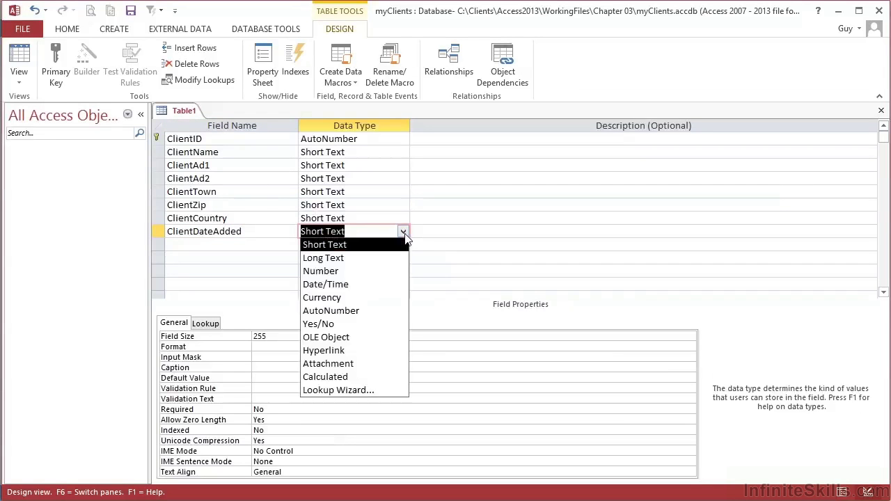
click(326, 284)
Add ClientActive and ClientFlag as Yes/No fields
click(220, 243)
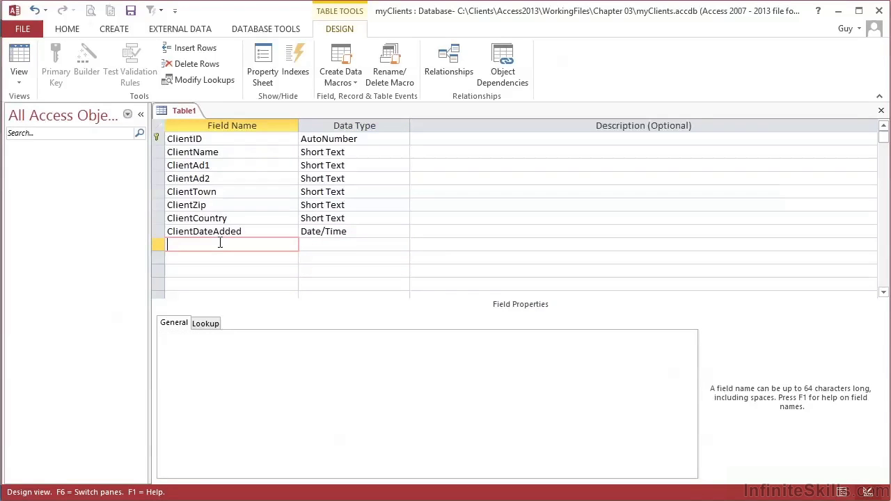
text(ClientActive)
key(Tab)
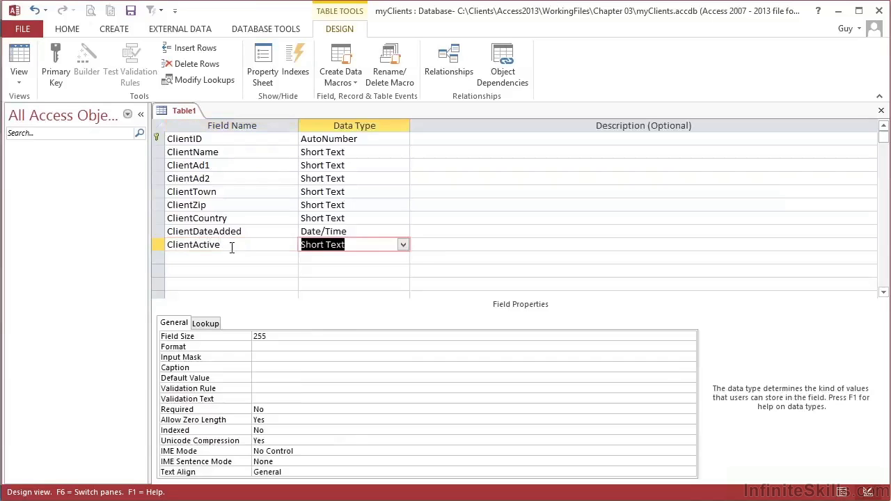
click(403, 246)
click(338, 337)
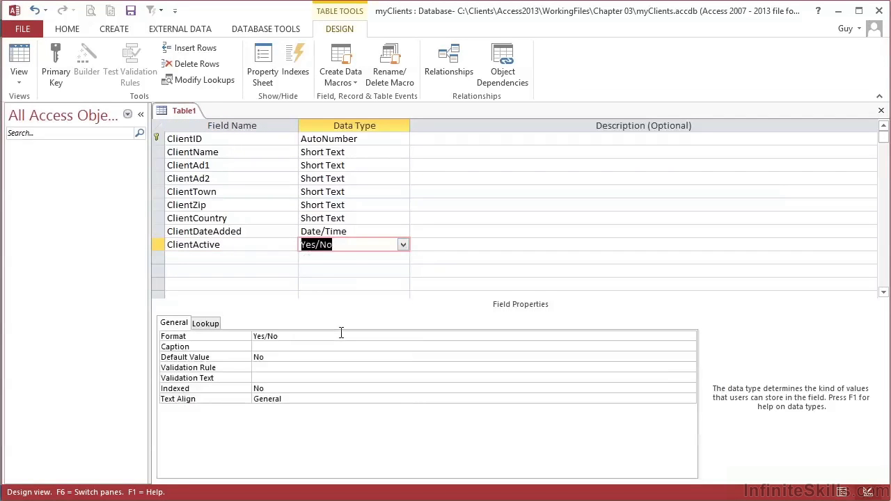
click(243, 257)
text(Cl)
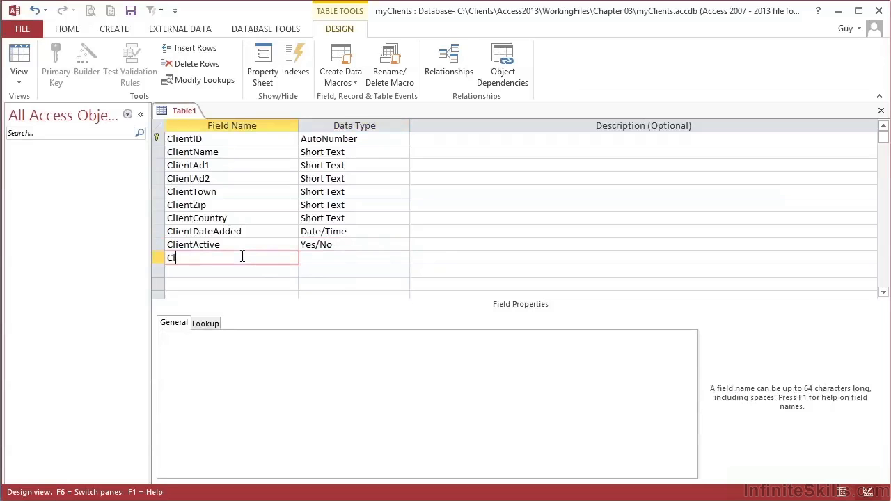
text(ientFlag)
key(Tab)
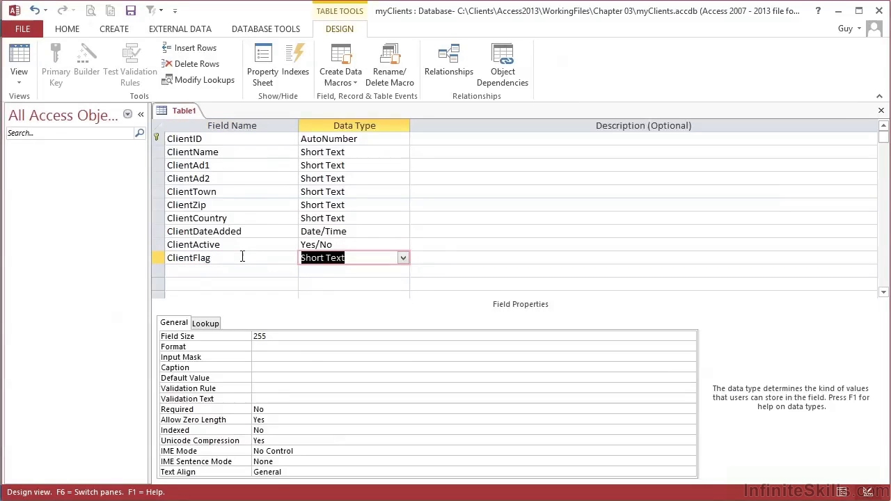
click(404, 258)
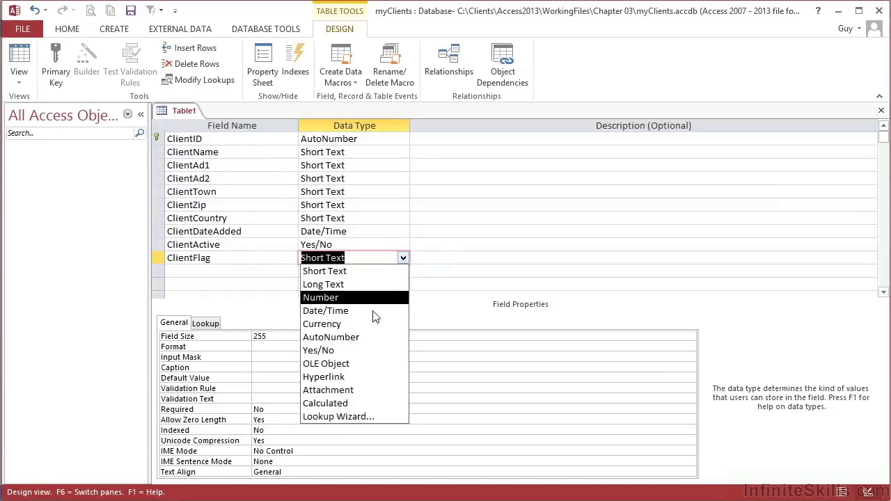
click(347, 351)
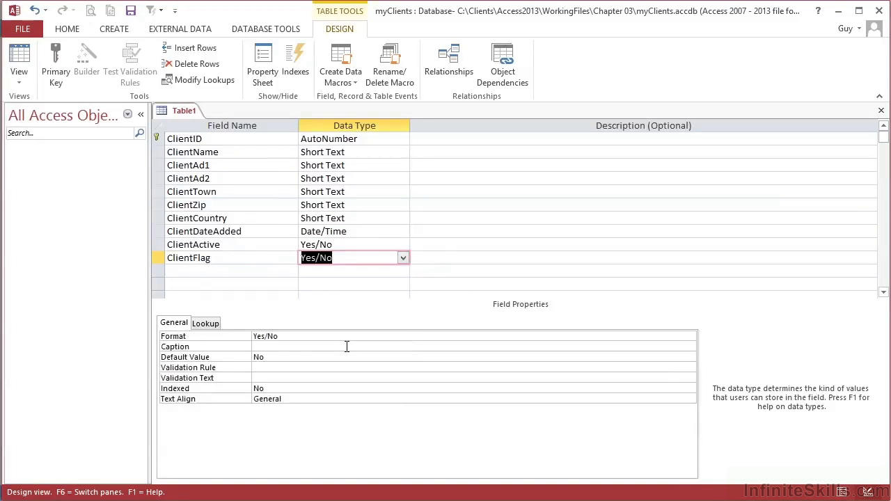
Add ClientNotes as a Long Text field
click(218, 270)
text(ClientNotes)
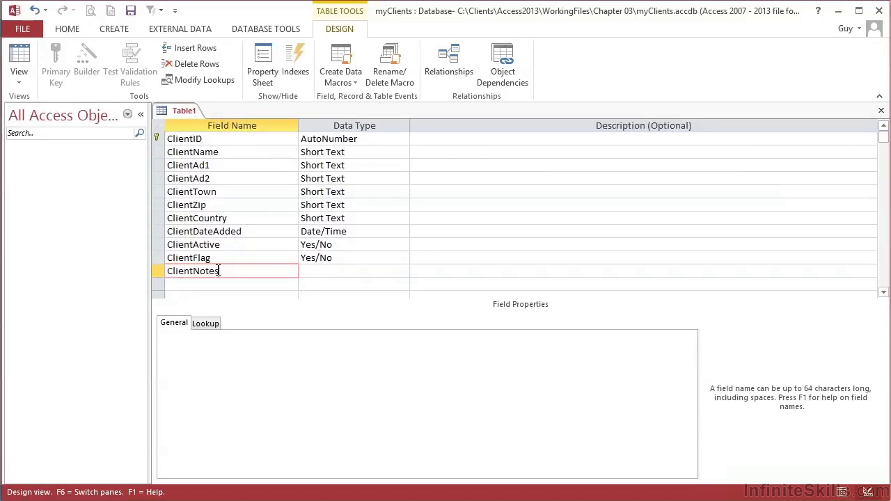
key(Tab)
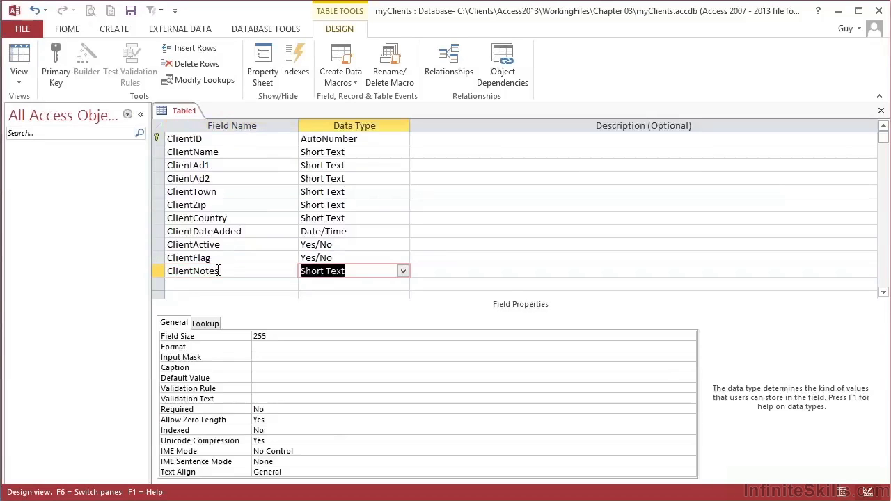
click(403, 273)
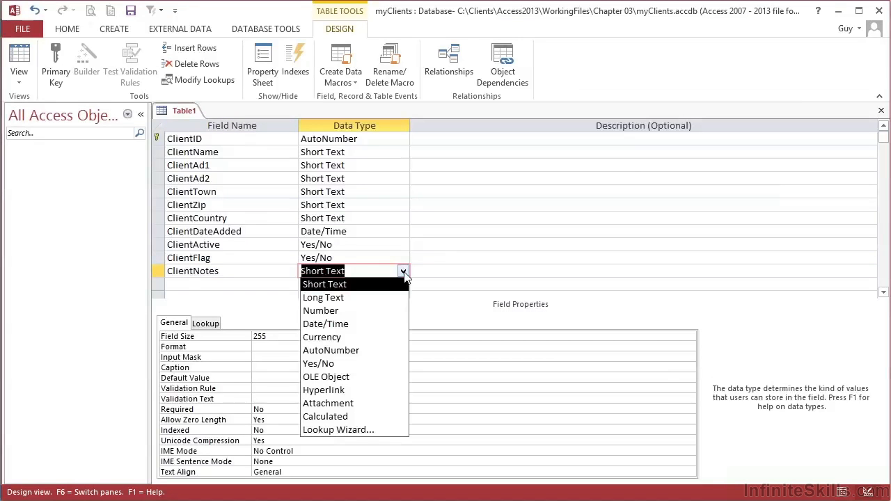
click(375, 298)
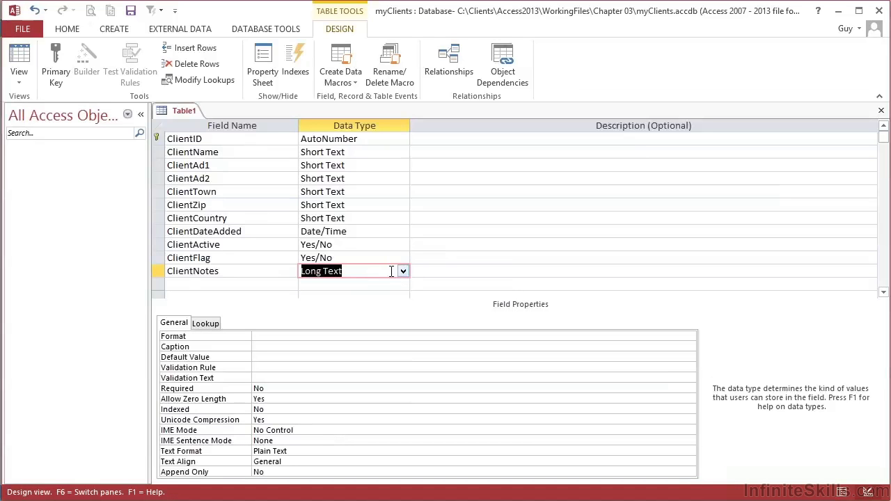
click(273, 272)
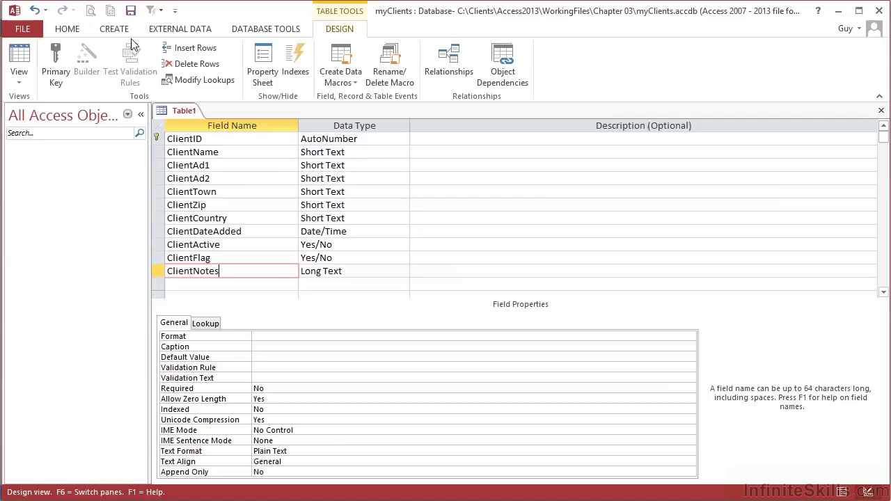
Save the table as tblClients, open its datasheet to check it, then close it
click(130, 10)
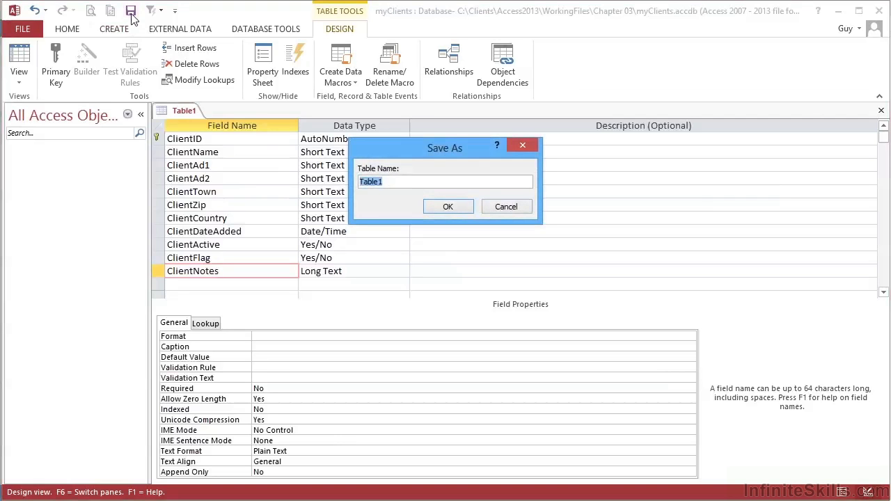
text(tblClients)
click(448, 207)
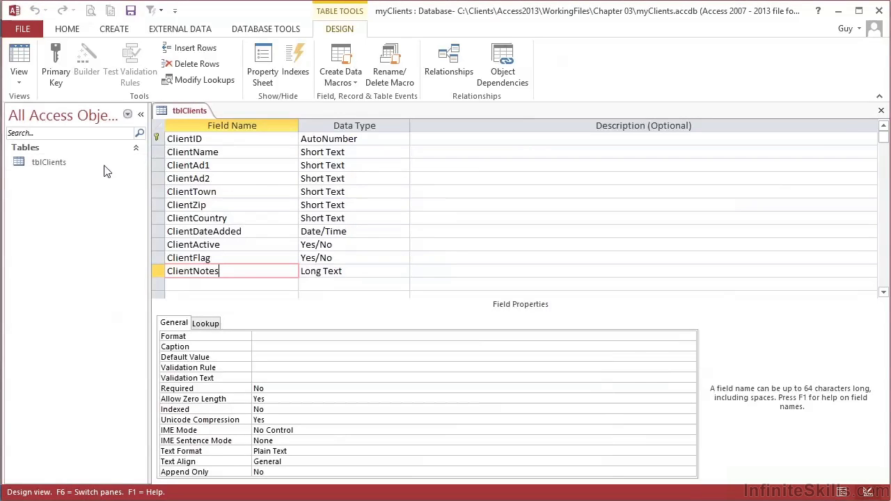
double_click(43, 164)
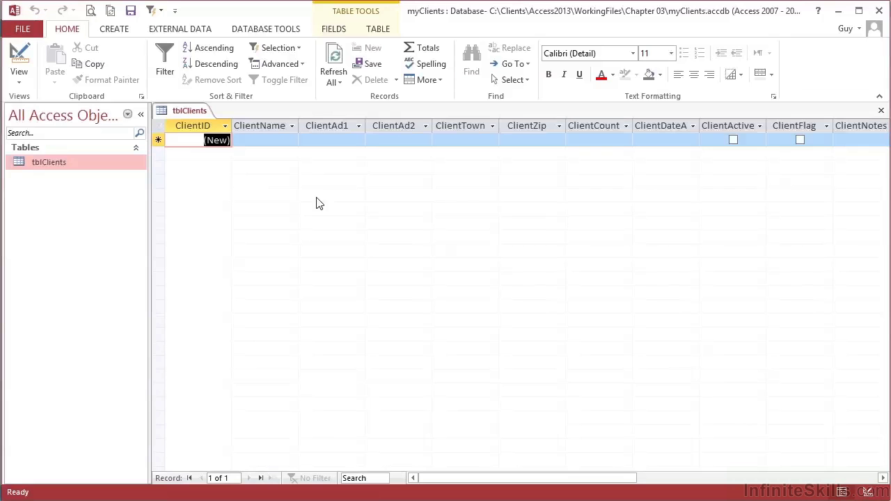
click(881, 111)
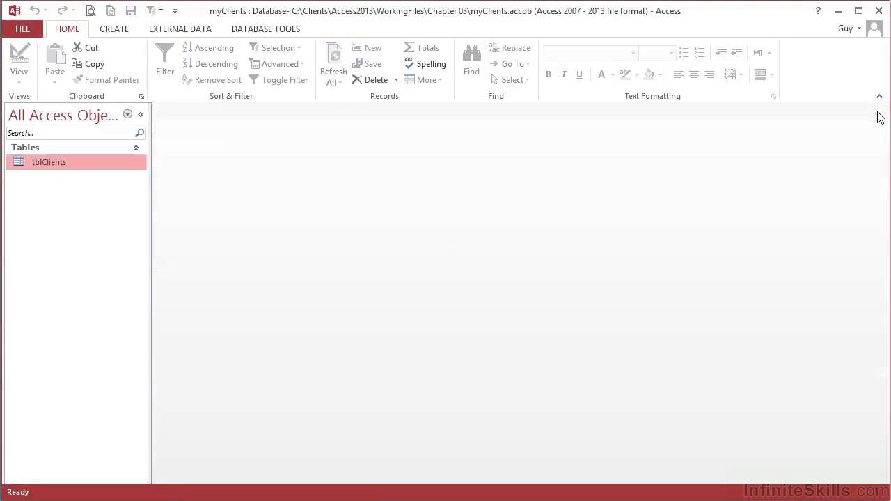
Start a new table design with SalesID as an AutoNumber primary key
click(127, 37)
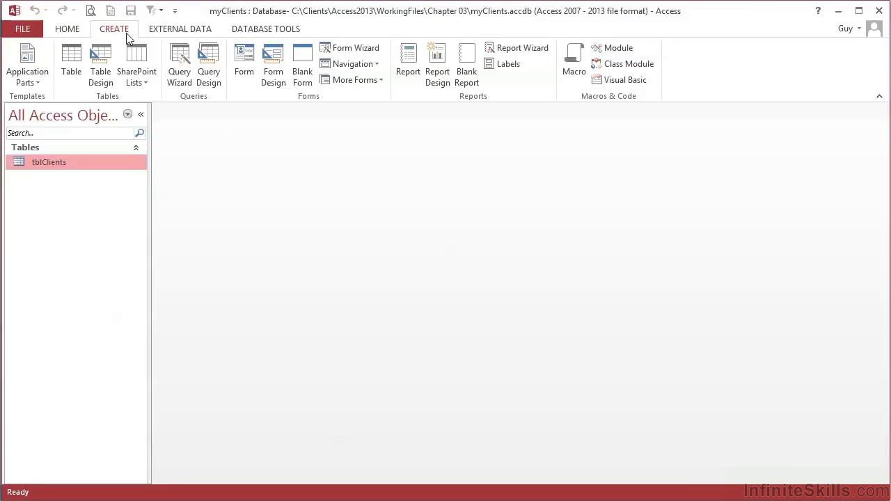
click(92, 64)
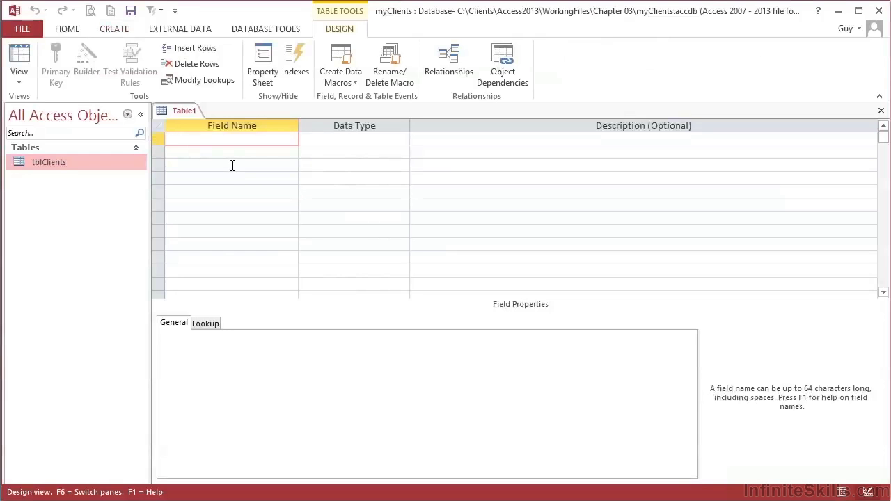
text(SalesID)
key(Tab)
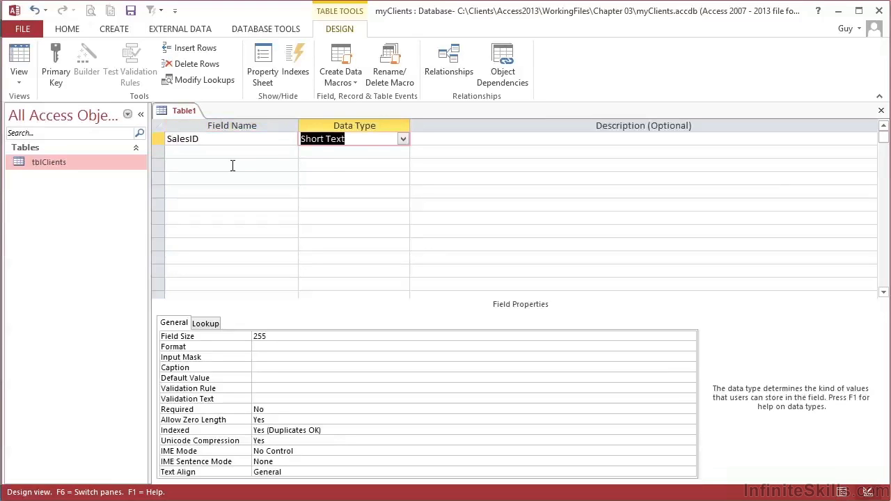
click(402, 139)
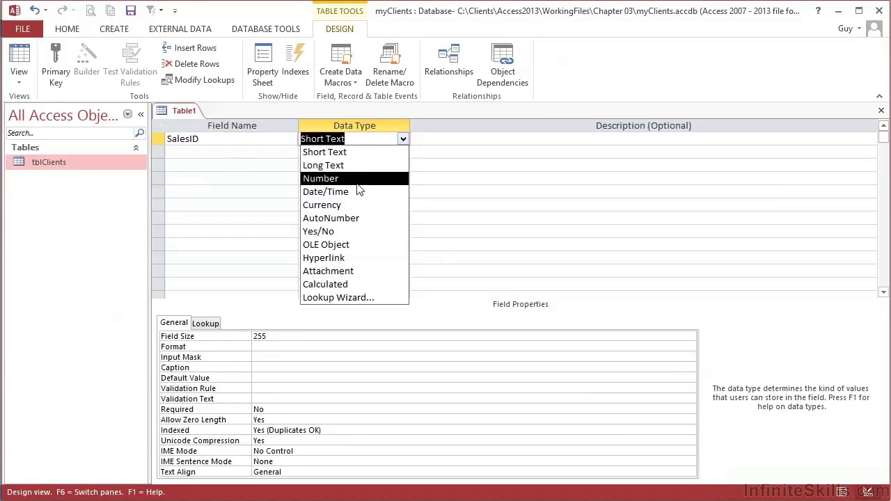
click(341, 218)
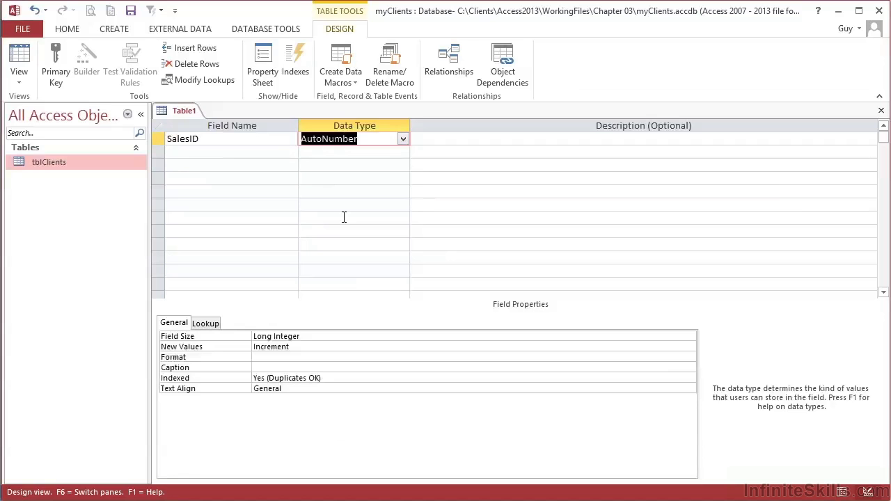
click(158, 138)
click(52, 70)
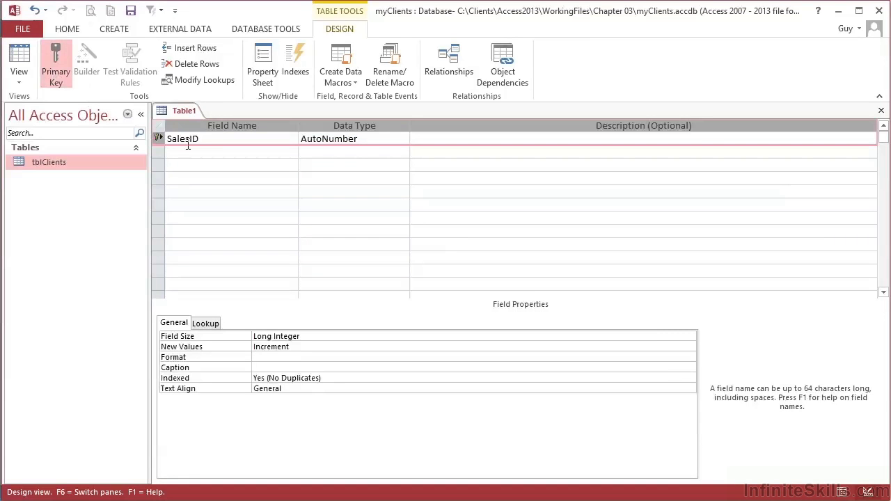
click(189, 151)
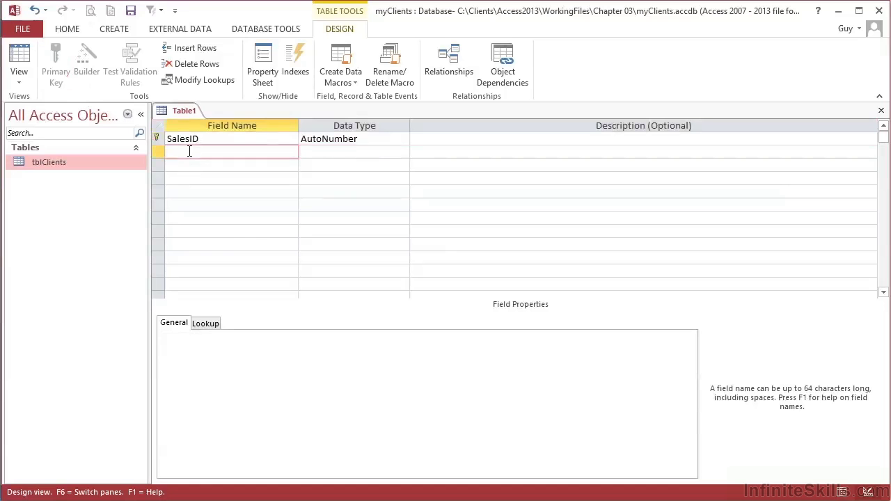
Add SalesValue as Currency and SalesDate as Date/Time
text(SalesValue)
key(Tab)
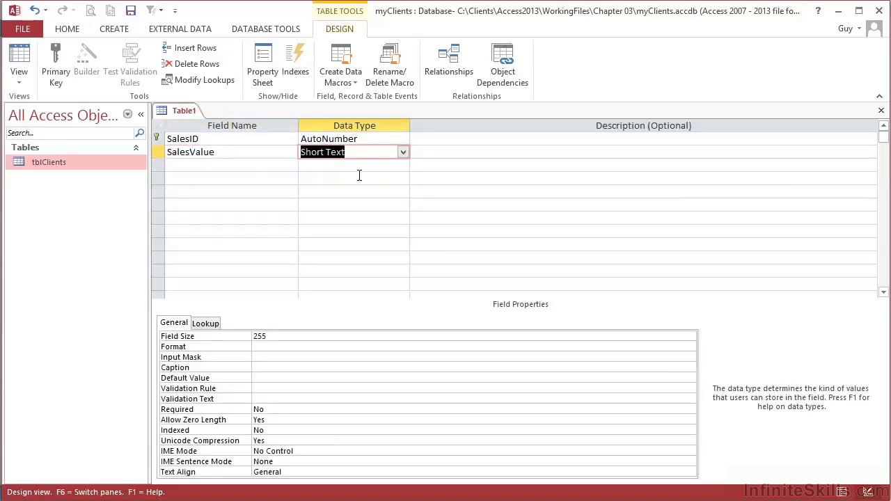
click(402, 153)
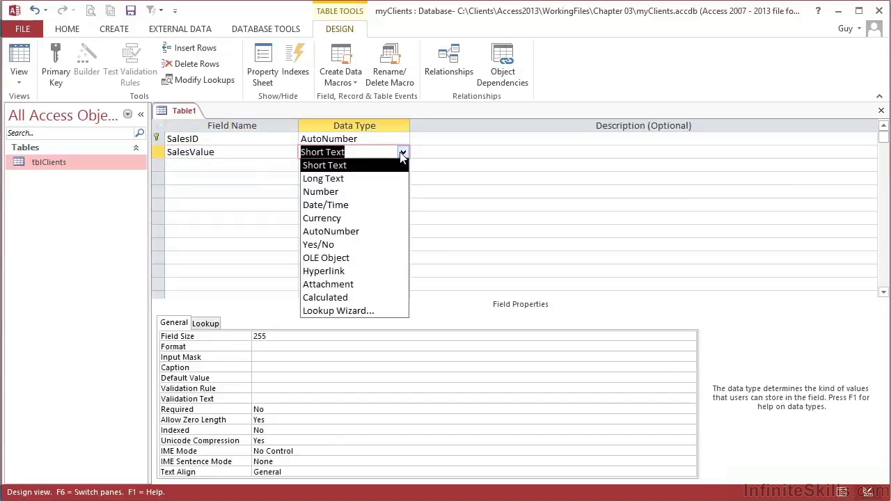
click(333, 218)
click(239, 164)
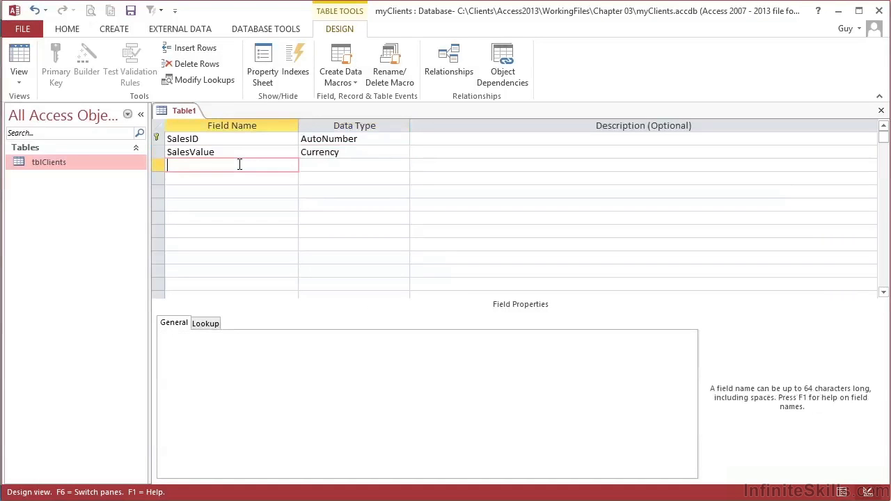
text(SalesDate)
key(Tab)
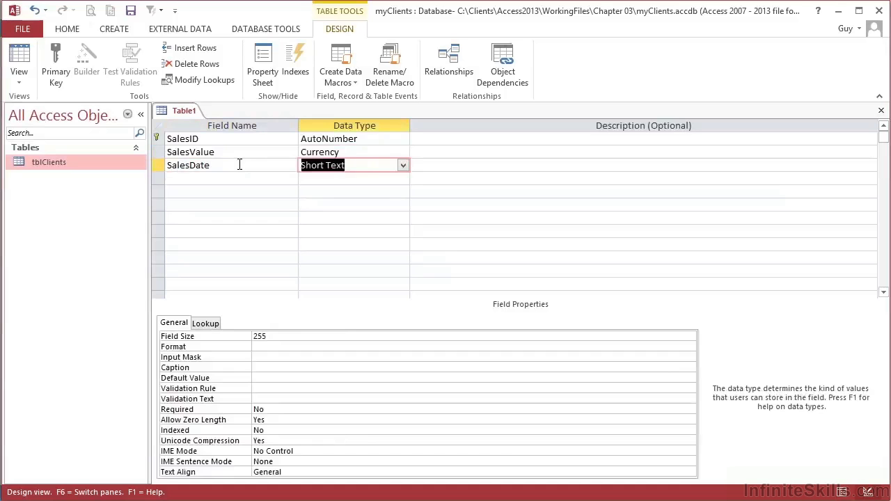
click(402, 167)
click(326, 218)
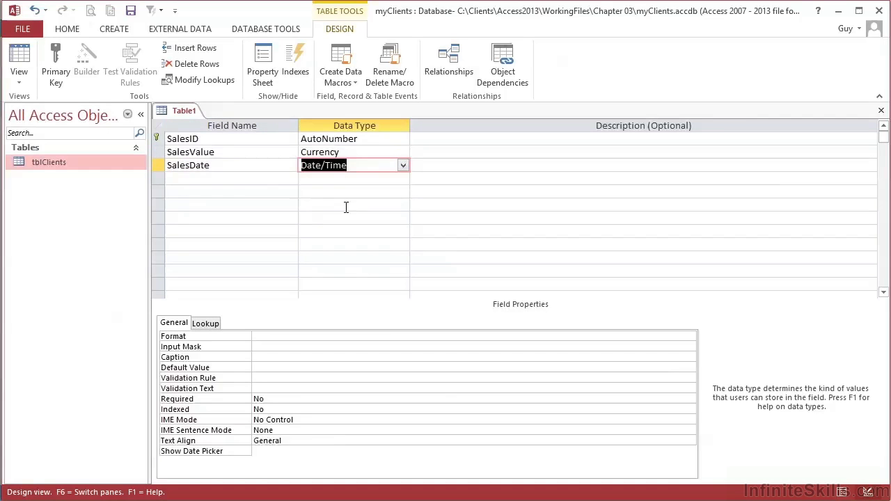
Add SalesClient and SalesRep as Number fields, checking the Word plan afterwards
click(237, 178)
text(SalesClient)
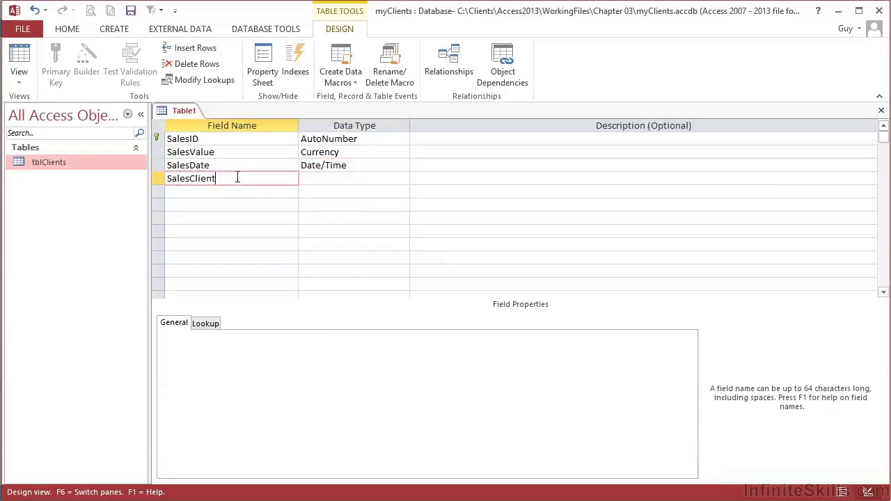
key(Tab)
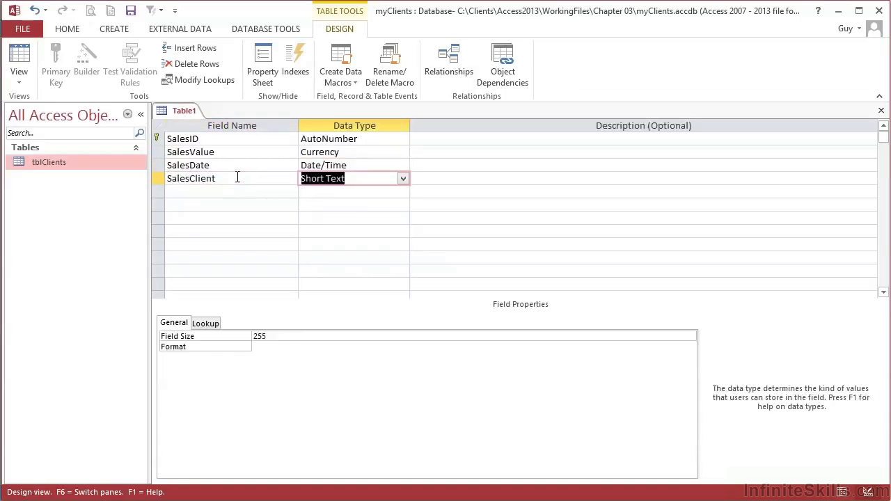
click(403, 179)
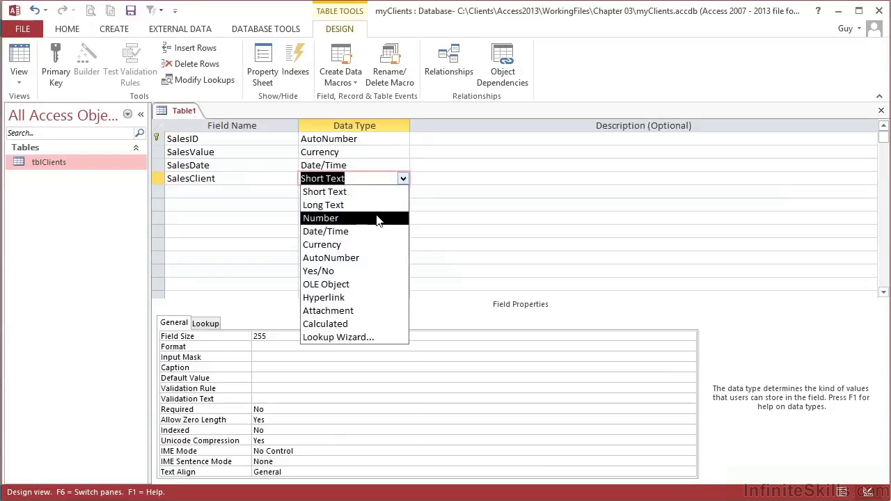
click(378, 221)
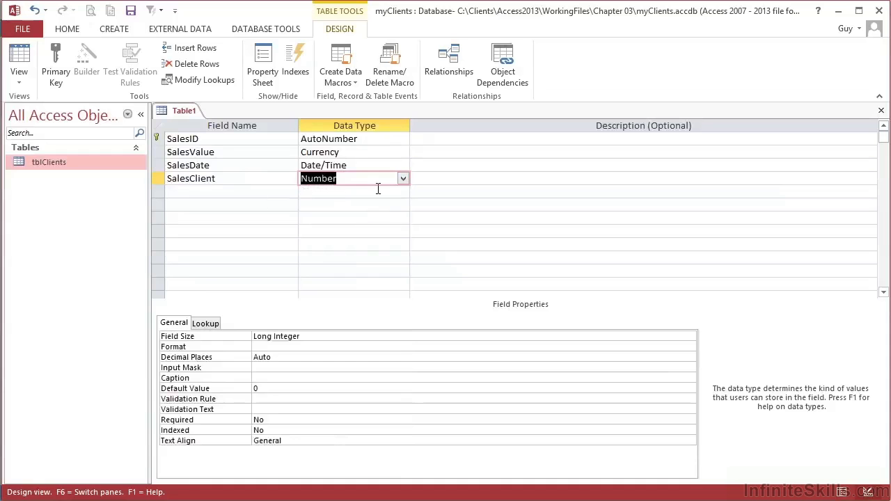
click(216, 190)
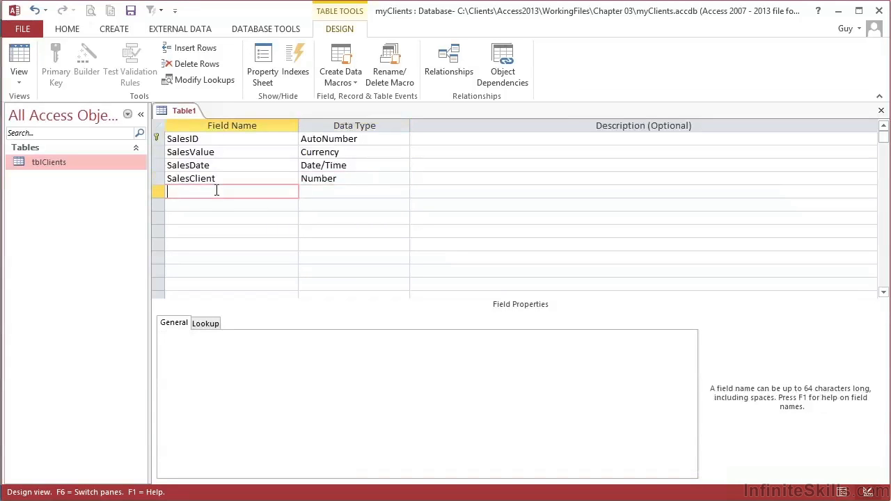
text(SalesRep)
key(Tab)
text(Nu)
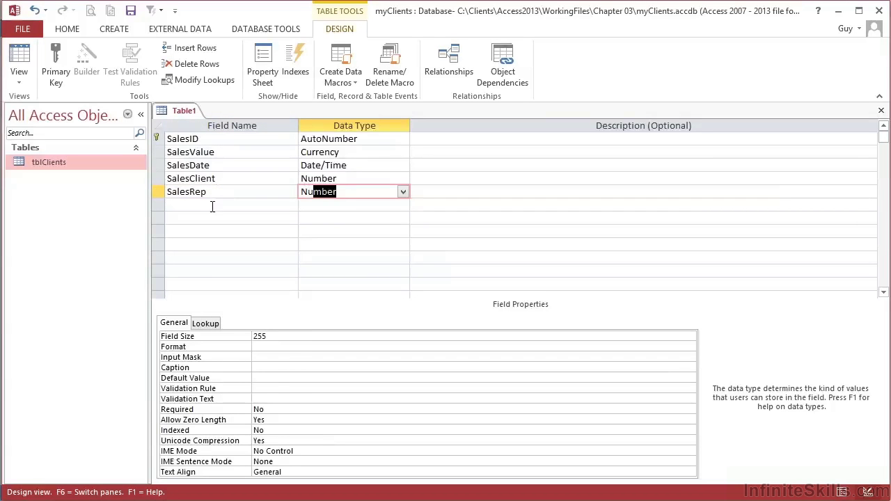
key(Tab)
key(Tab)
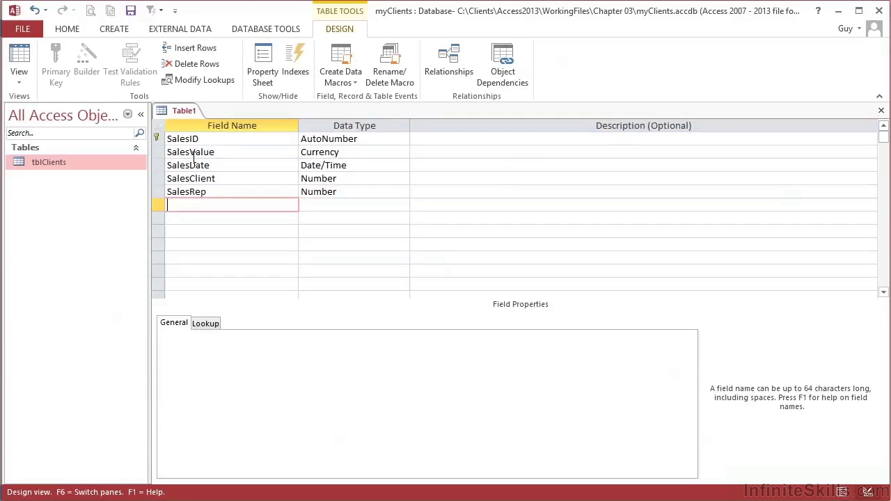
key(alt+Tab)
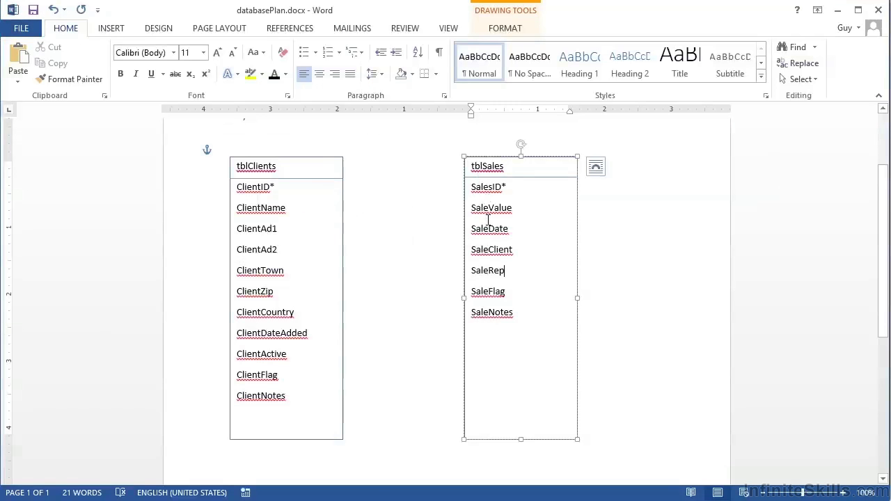
key(alt+Tab)
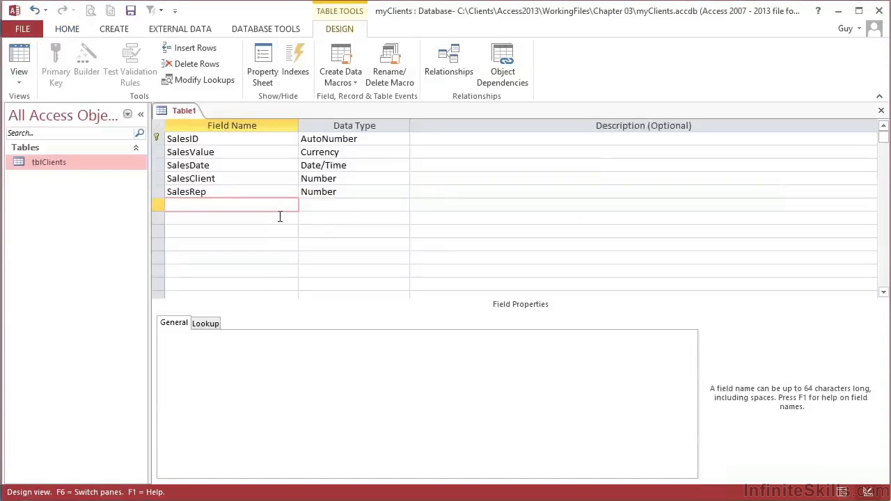
Append SalesFlag (Yes/No) and SalesNotes (Long Text) as the sixth and seventh fields
text(Sales)
text(Fla)
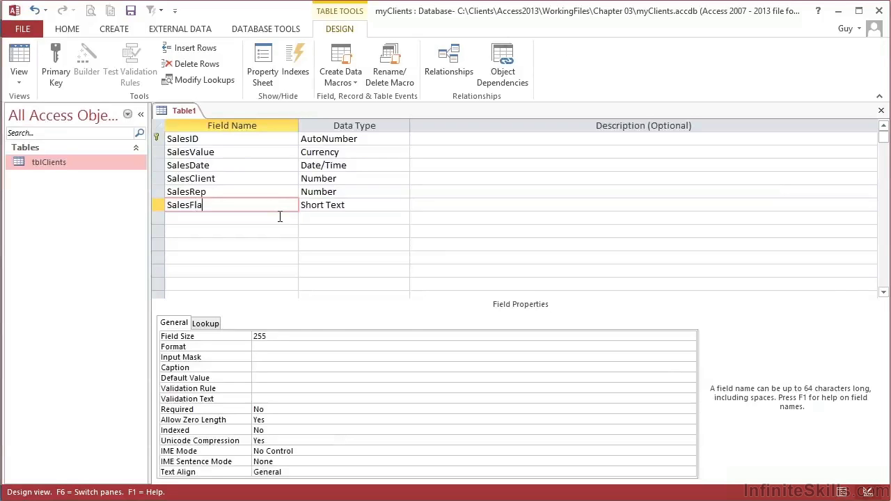
text(g)
key(Tab)
click(402, 207)
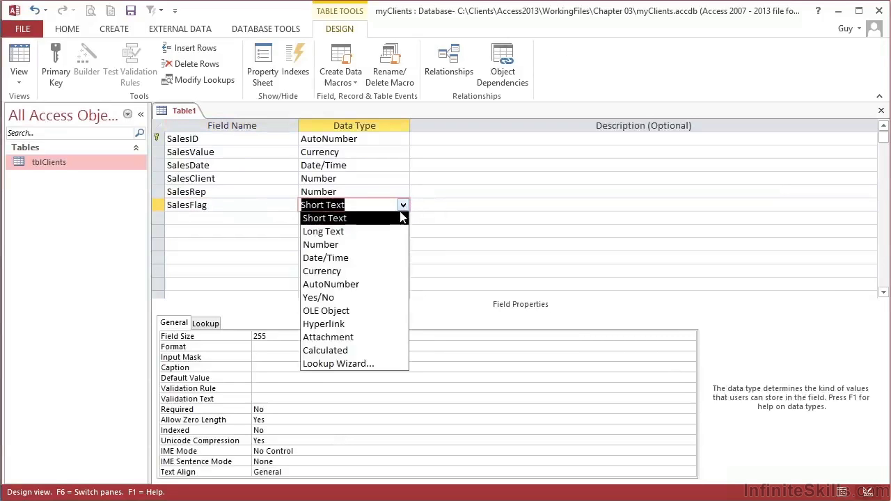
click(319, 297)
click(223, 218)
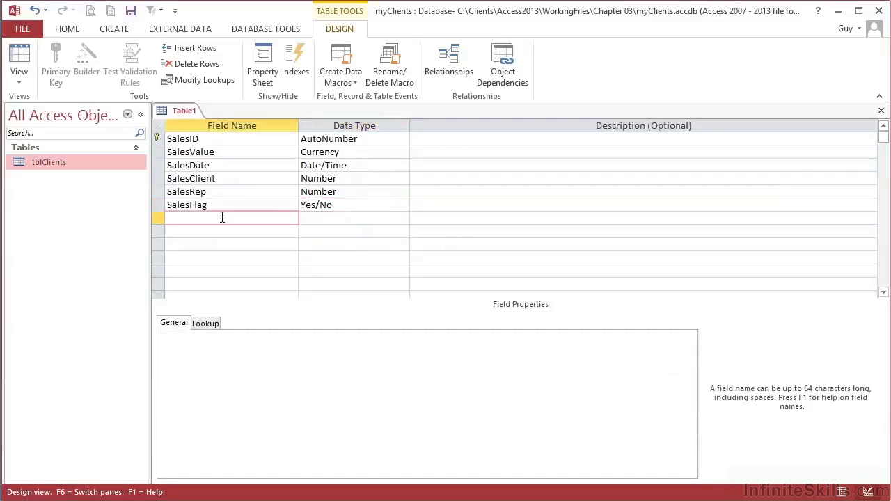
text(SalesNotes)
key(Tab)
click(403, 219)
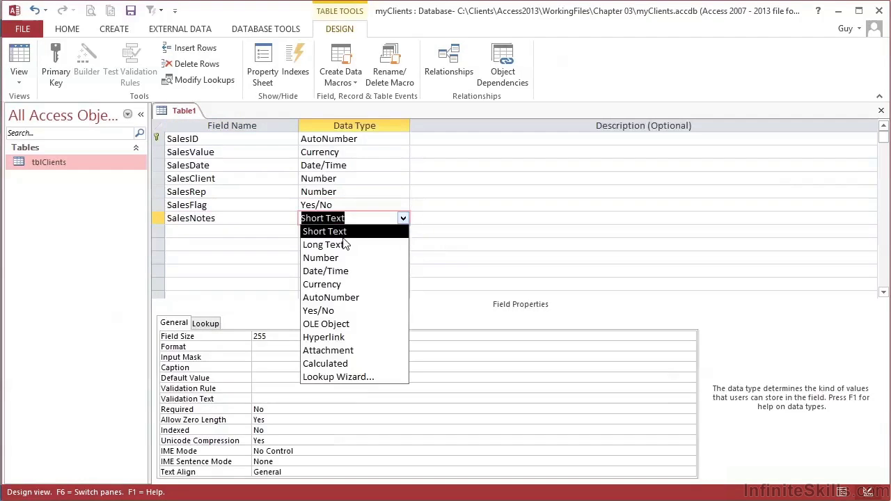
click(345, 245)
click(235, 217)
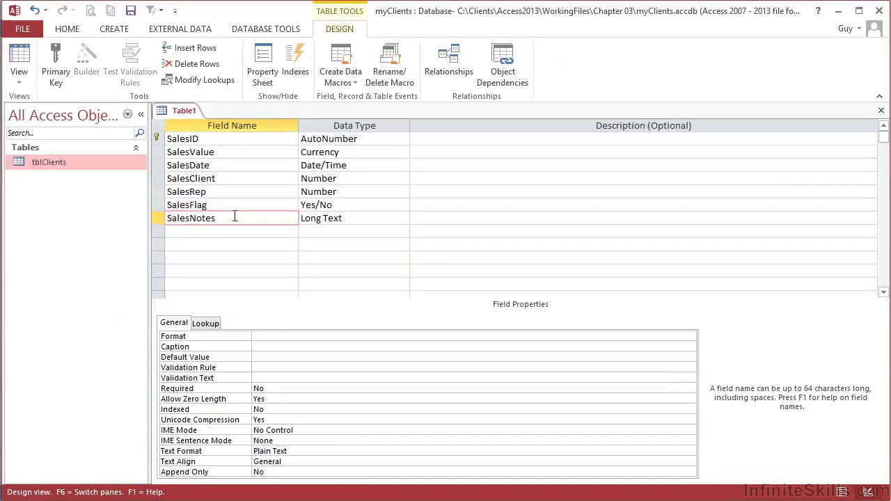
Save the table as tblSales, preview its empty datasheet, and close it with Ctrl+W
click(131, 11)
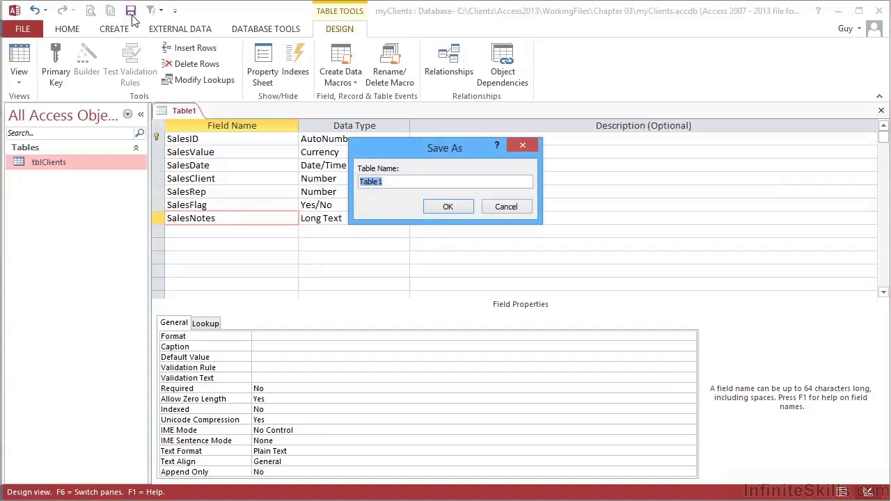
text(tblSales)
click(461, 206)
click(57, 181)
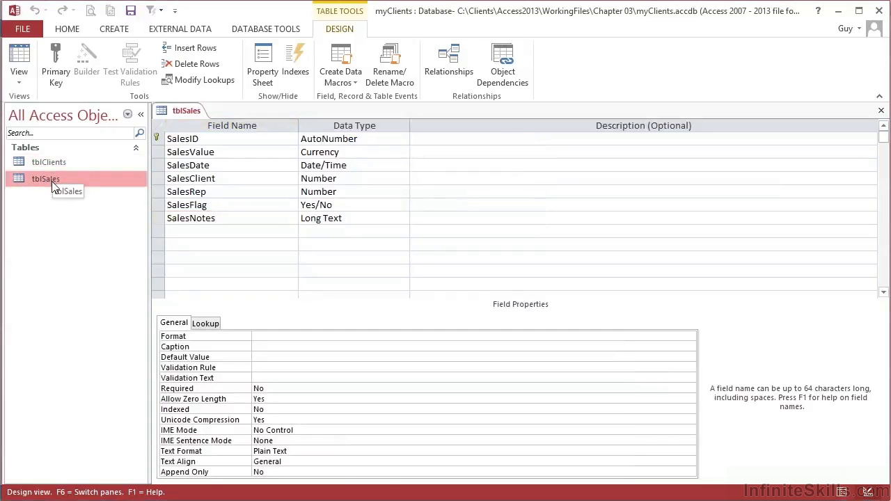
double_click(51, 181)
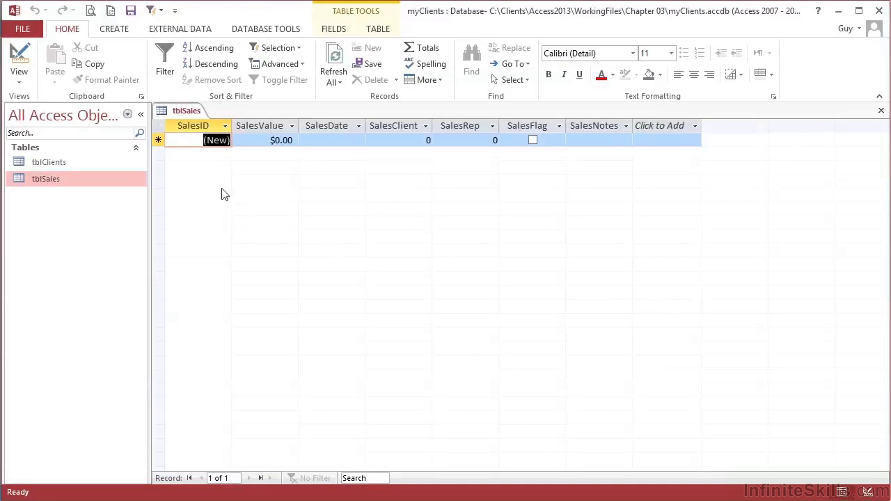
key(ctrl+w)
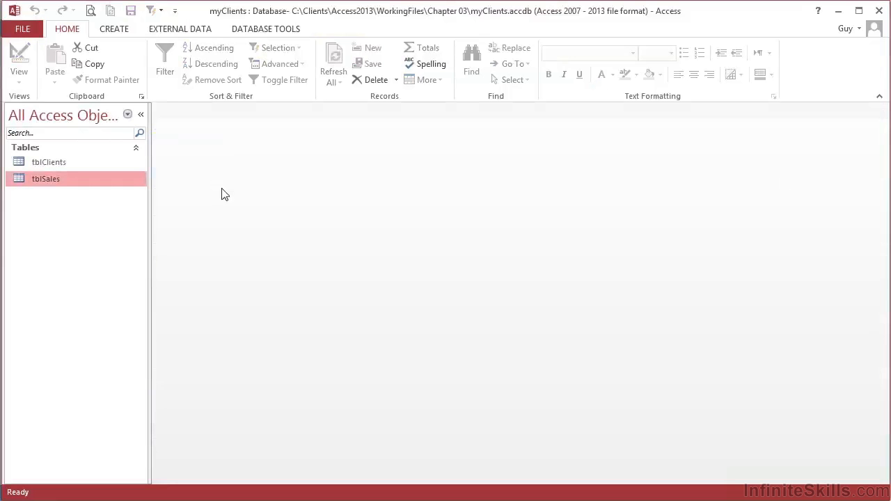
key(alt+Tab)
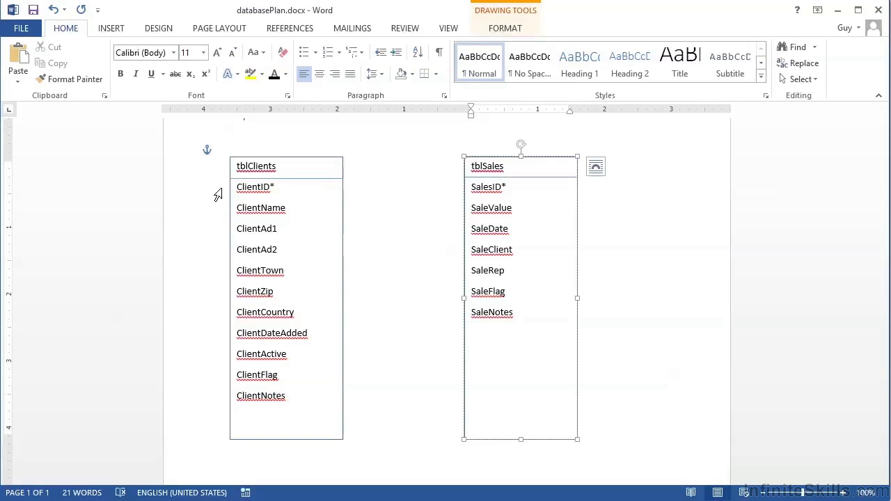
key(alt+Tab)
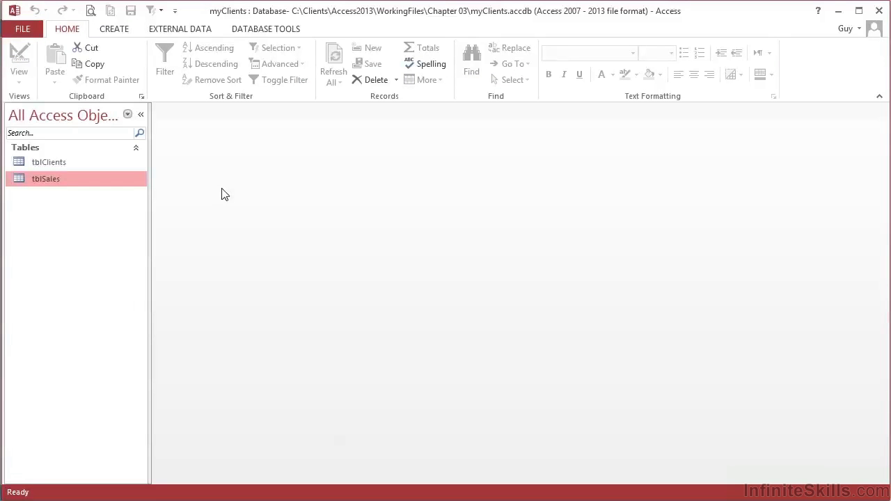
Open a blank Table Design from the Create ribbon
click(124, 34)
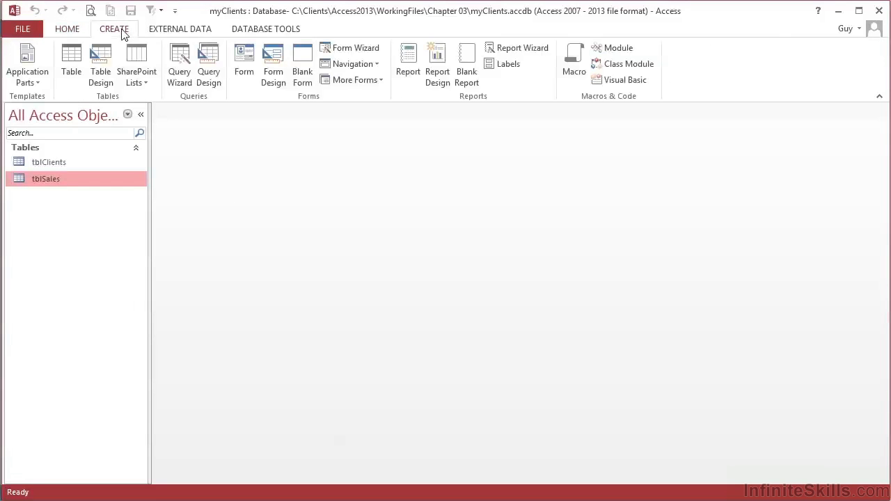
click(101, 67)
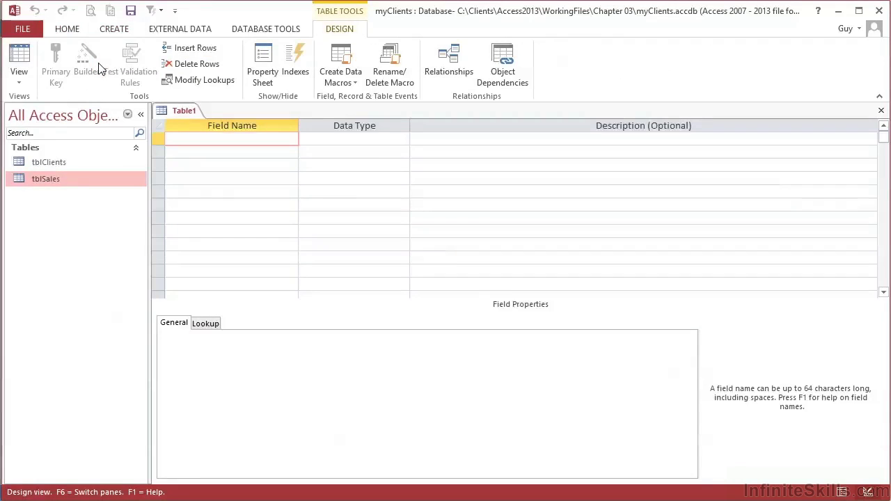